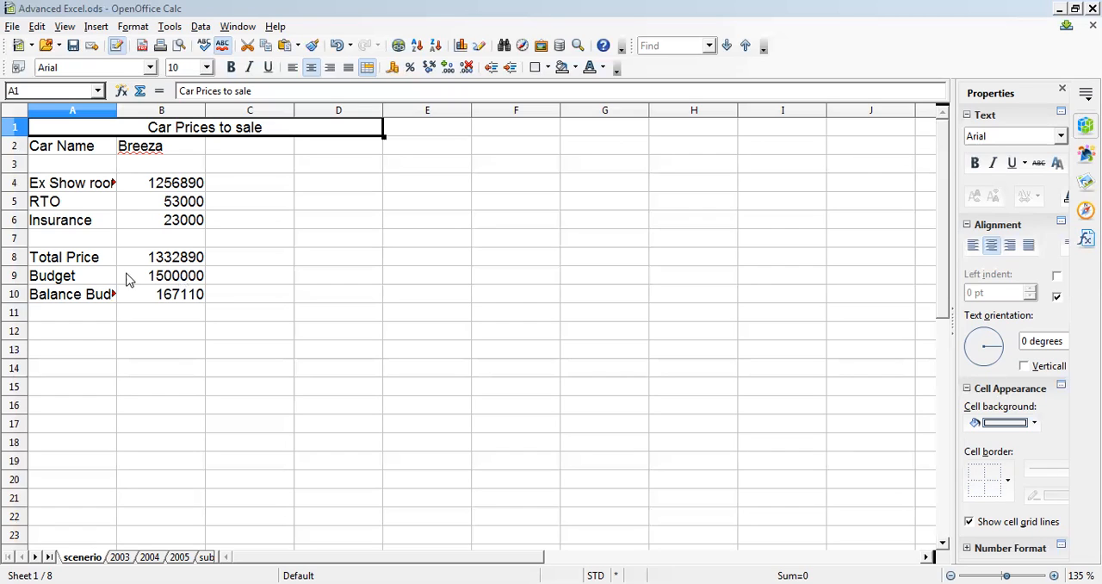
- Review the car price table's labels and values, from the car name through the ex-showroom price, RTO and insurance
click(63, 148)
shift+click(176, 300)
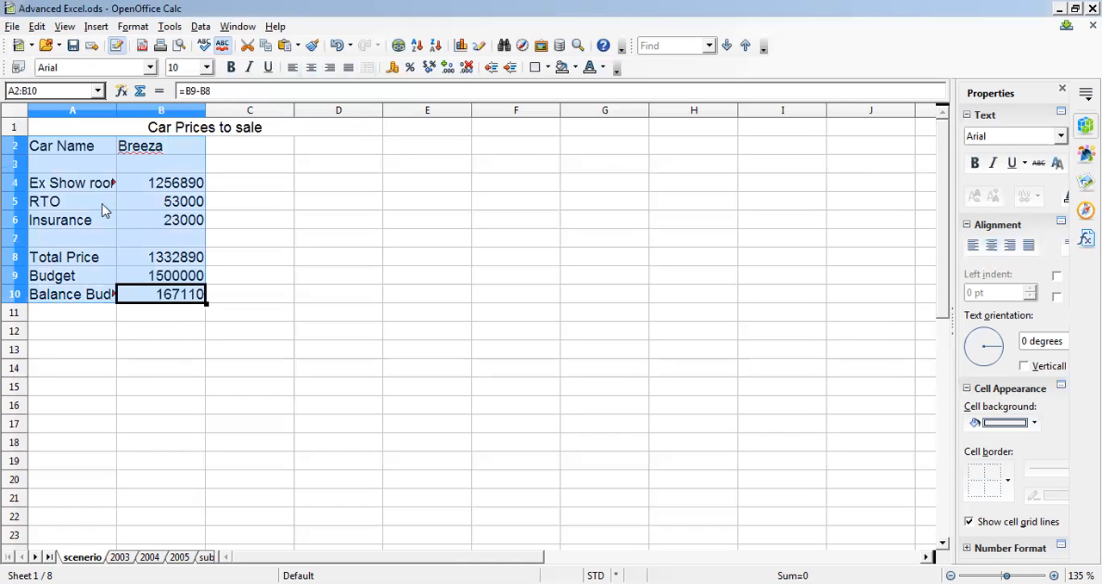
click(101, 184)
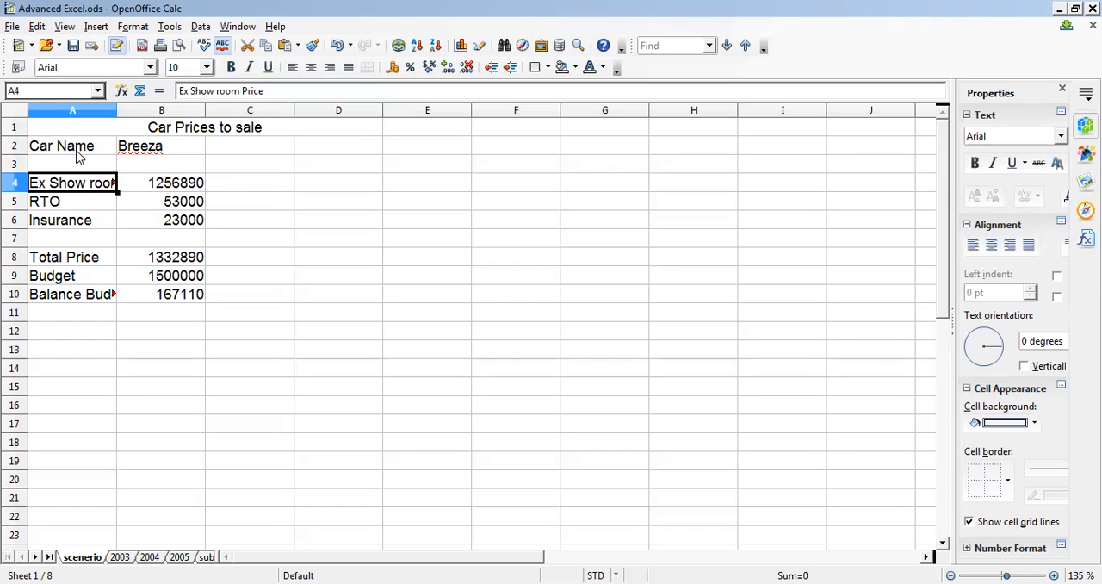
click(78, 156)
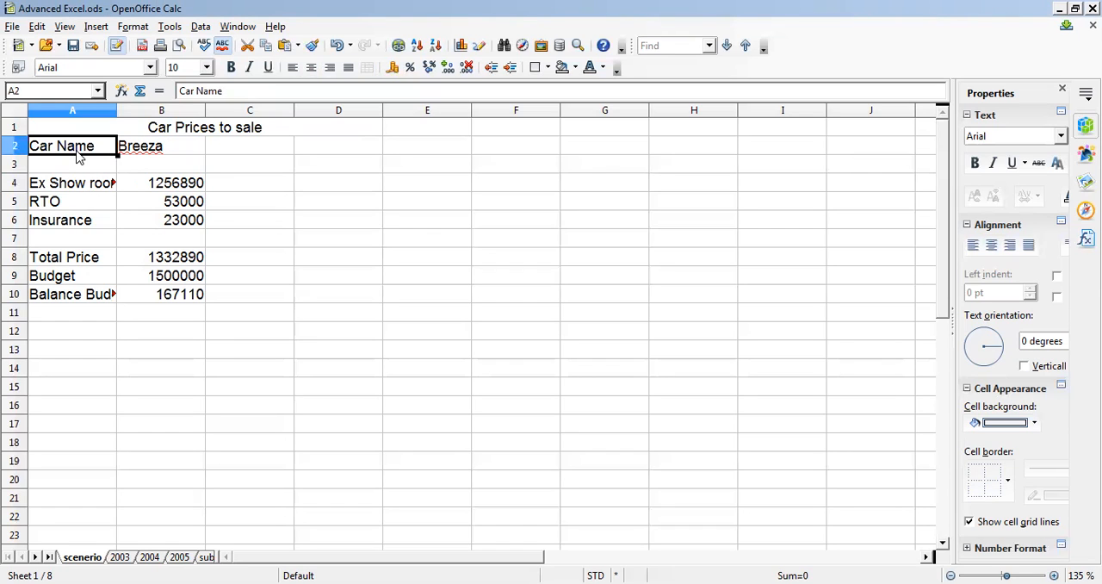
key(Right)
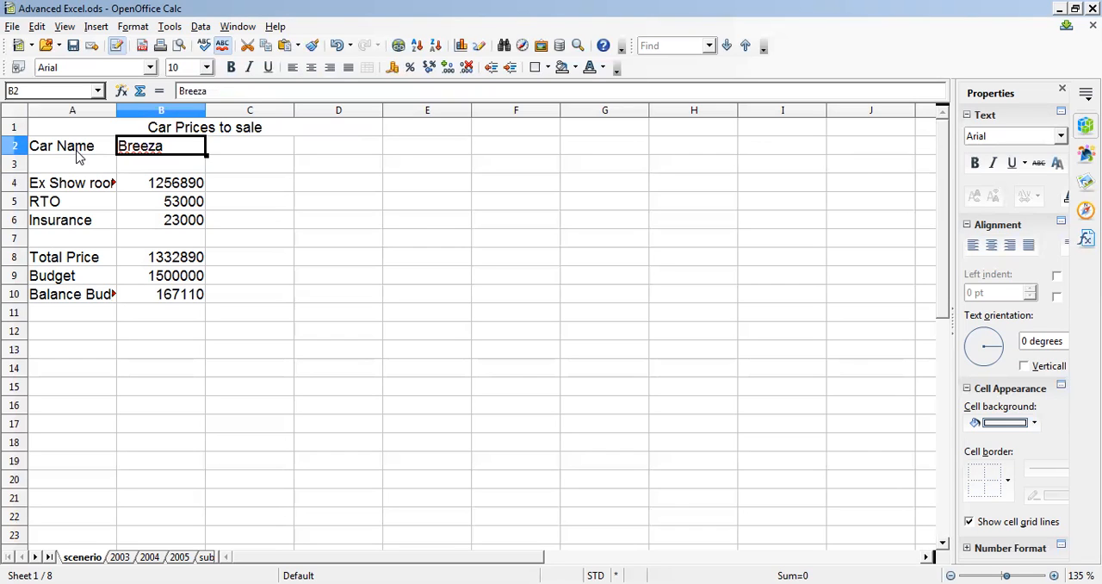
key(Down)
key(Down)
key(Left)
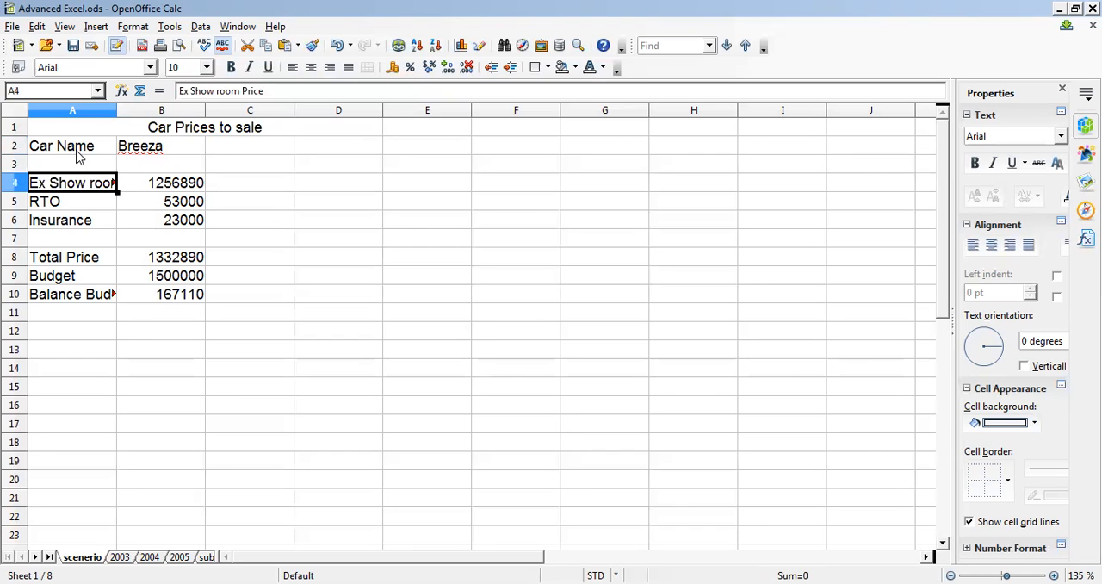
key(shift+Right)
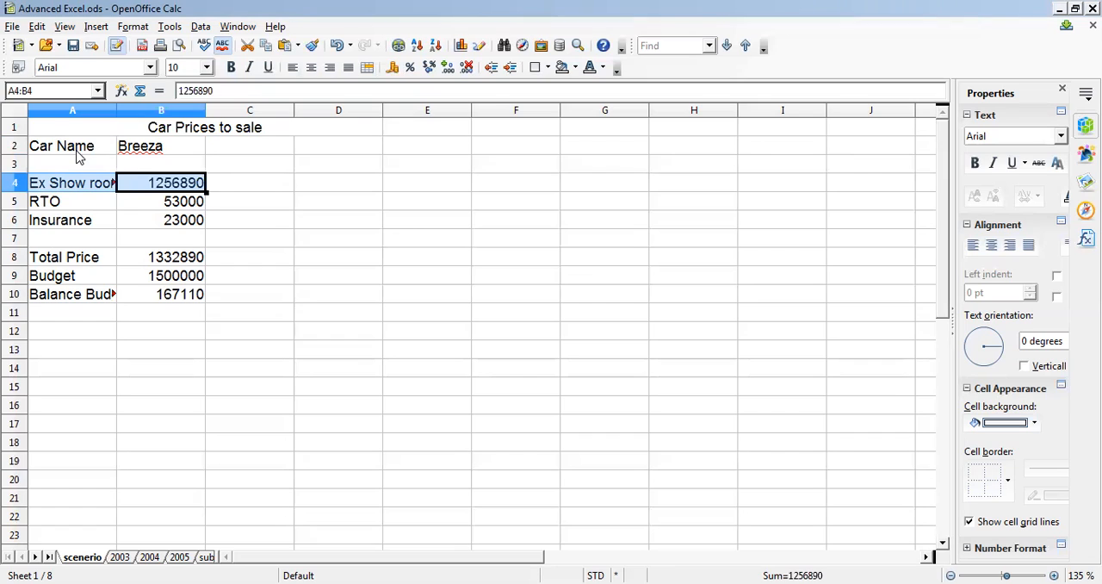
key(shift+Down)
key(shift+Down)
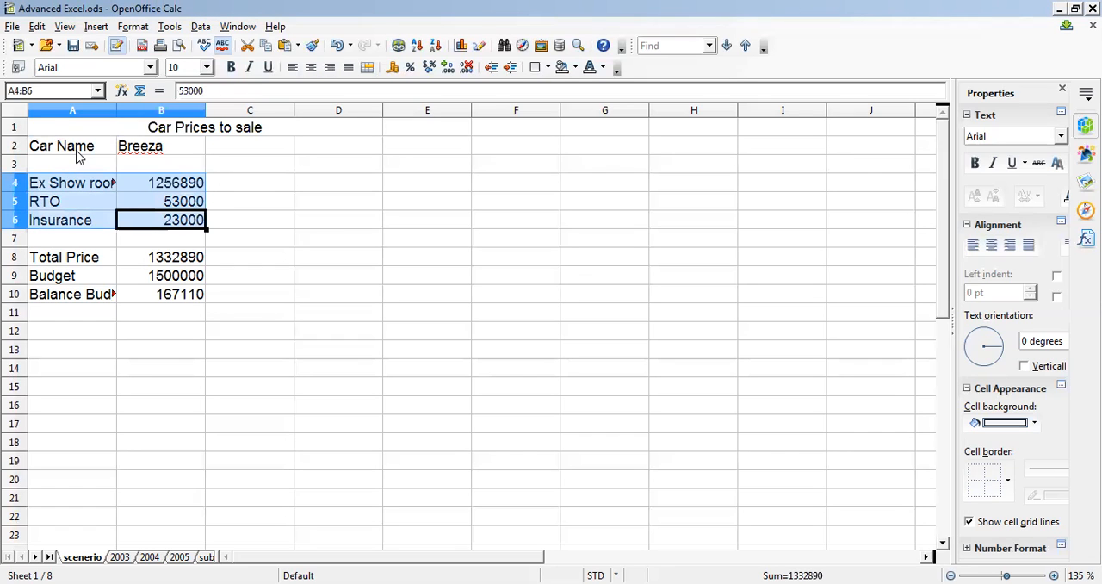
click(165, 188)
key(shift+Down)
key(shift+Down)
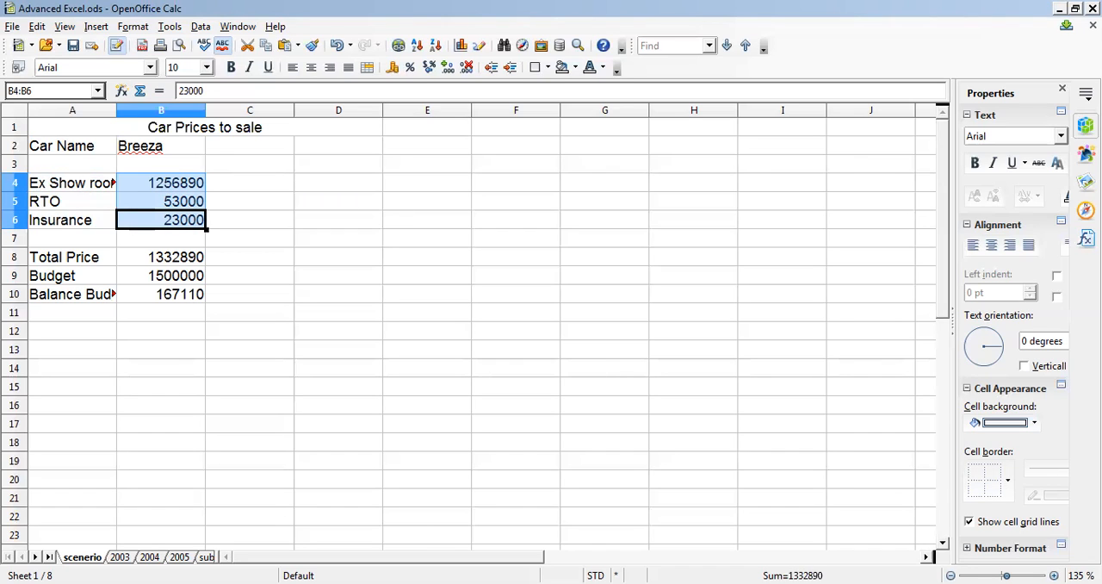
- Examine the Total Price formula, the Budget amount and the Balance Budget formula in B8:B10
click(174, 258)
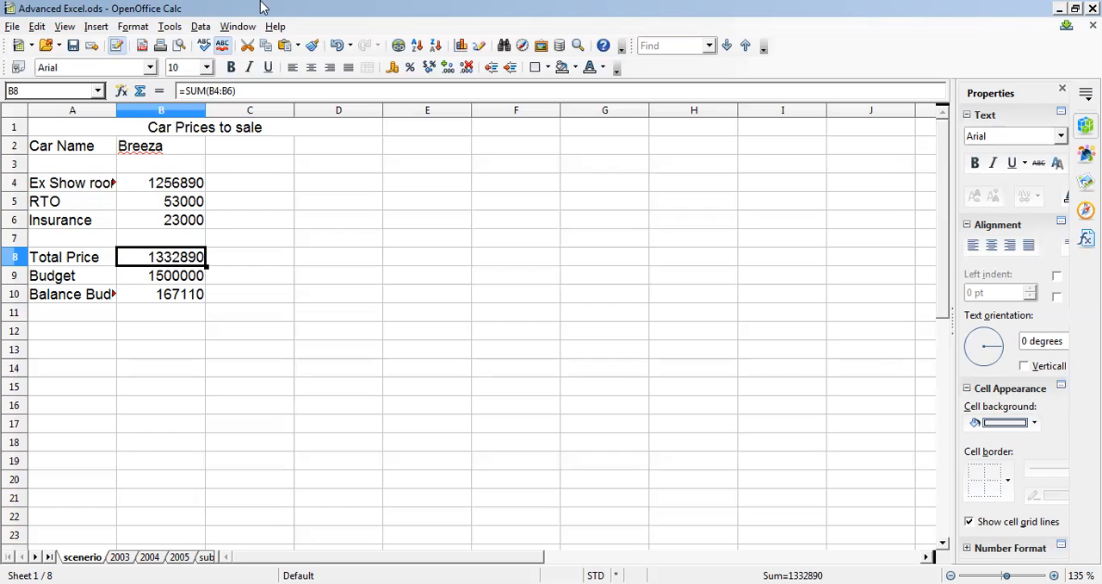
click(242, 99)
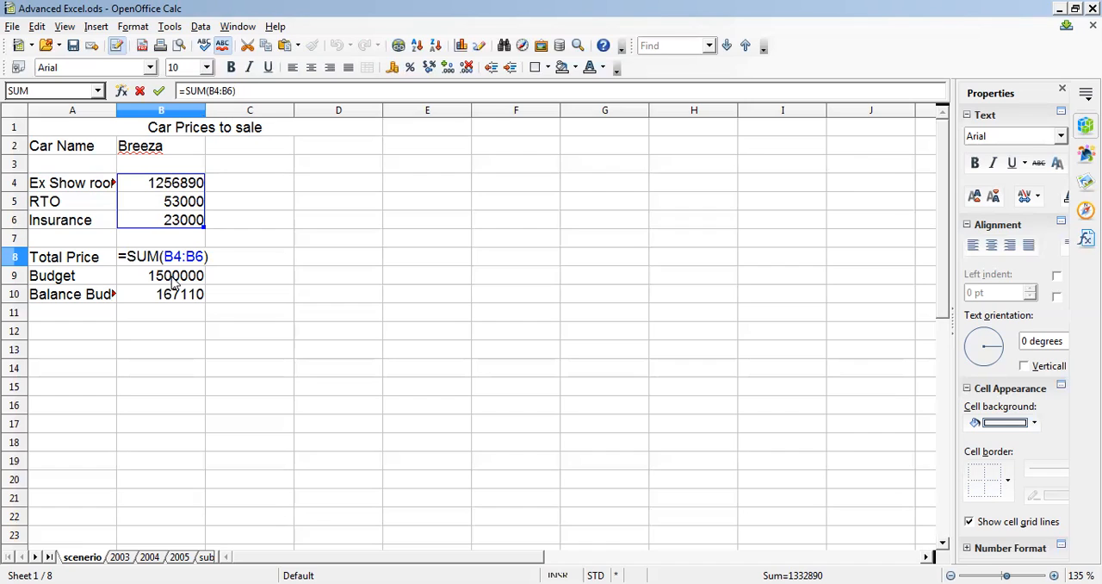
click(172, 283)
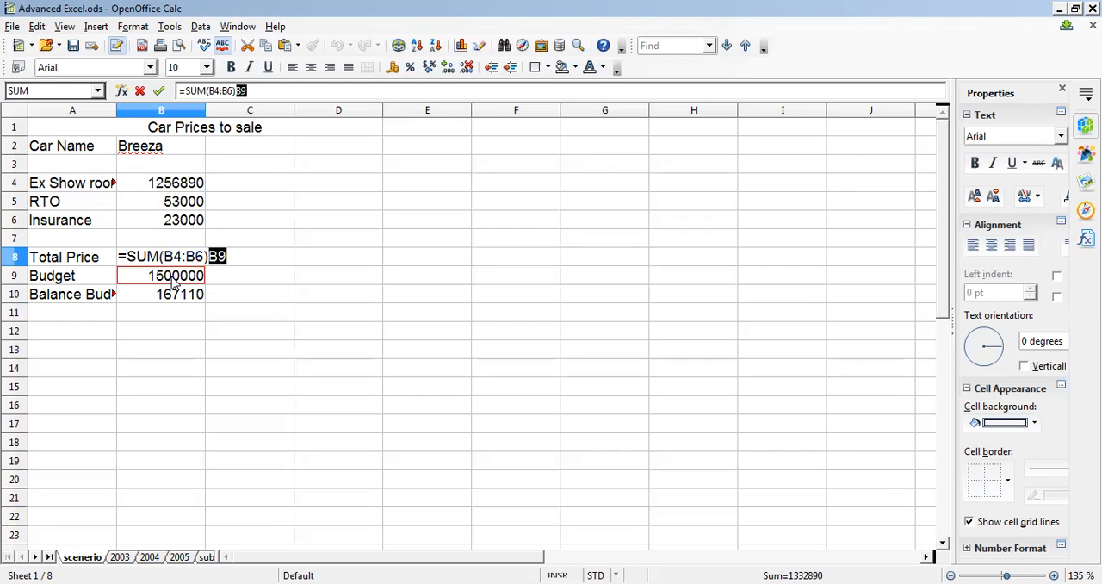
click(259, 87)
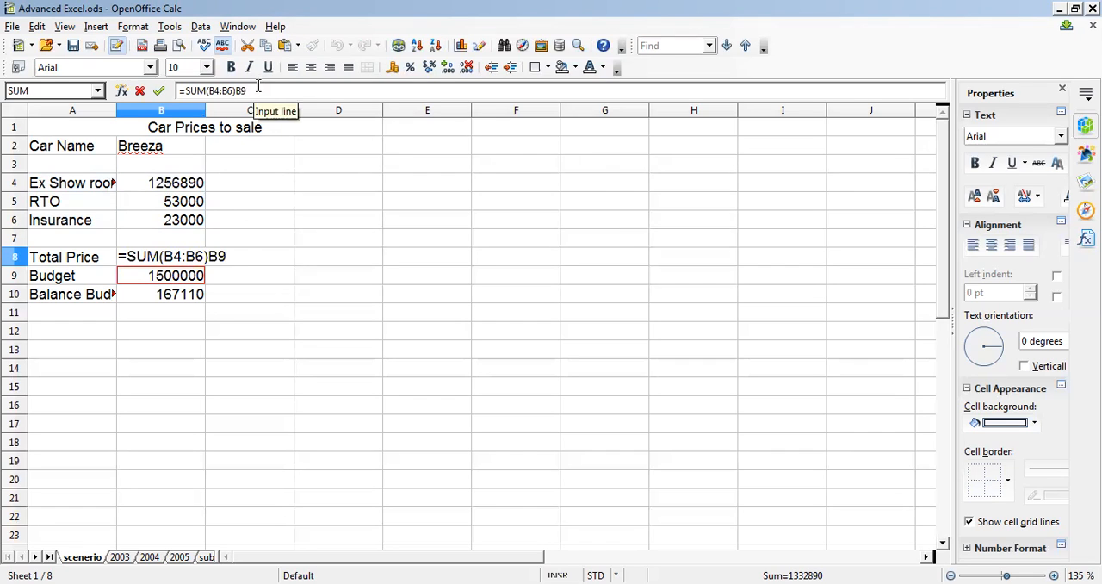
key(BackSpace)
key(BackSpace)
key(Return)
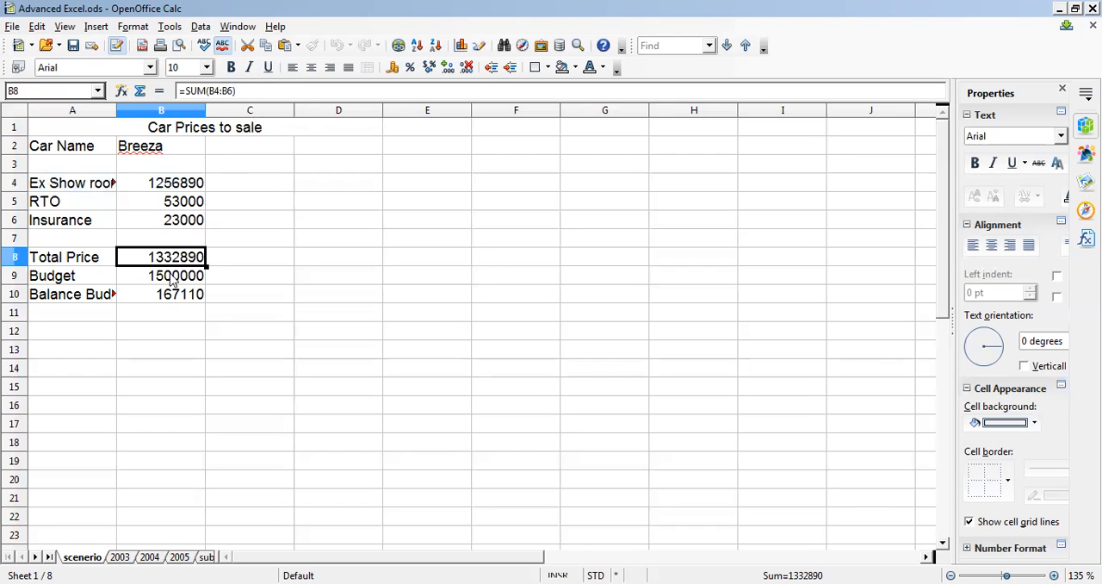
click(171, 280)
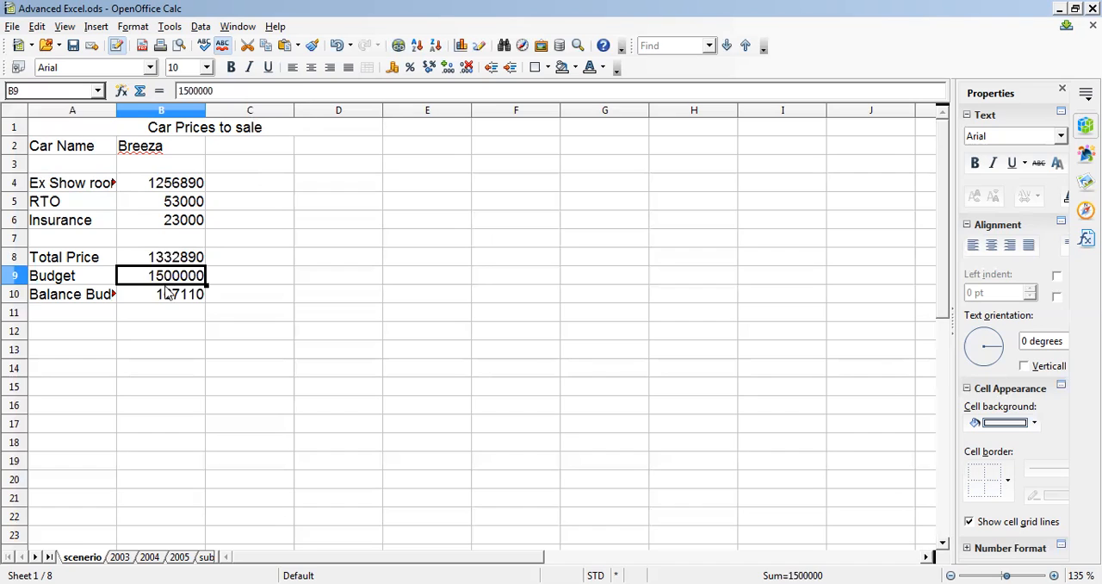
click(167, 293)
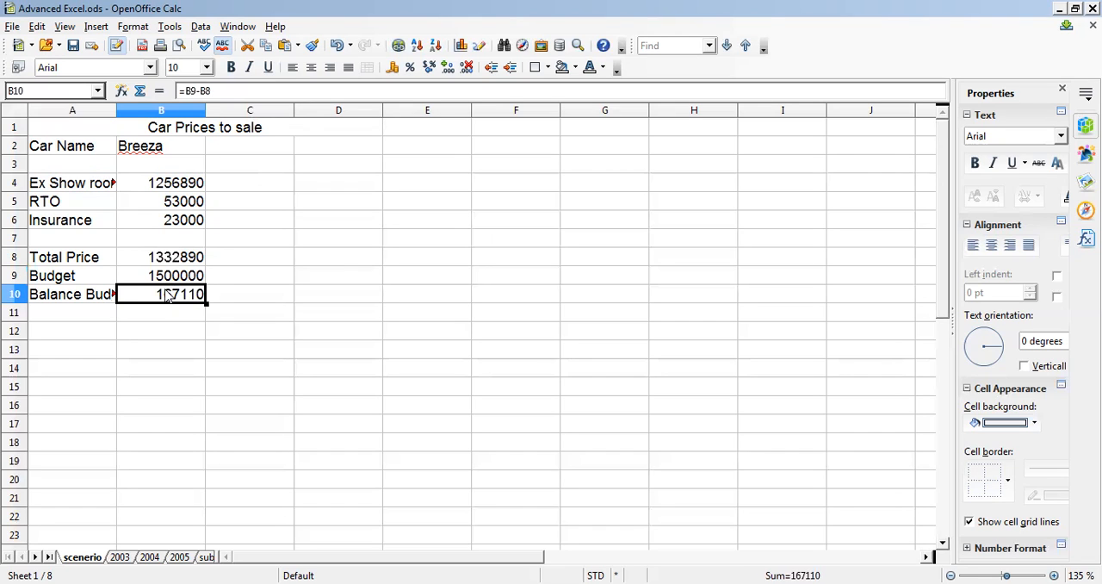
- Check the input cells for the car name, ex-showroom price, RTO and insurance in column B
click(149, 146)
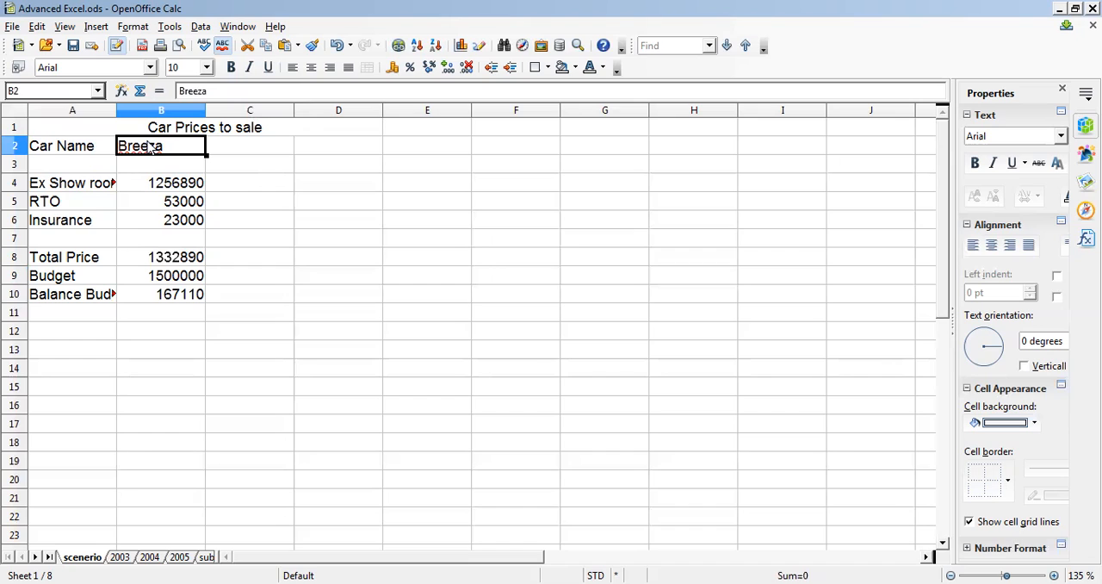
click(174, 184)
click(178, 204)
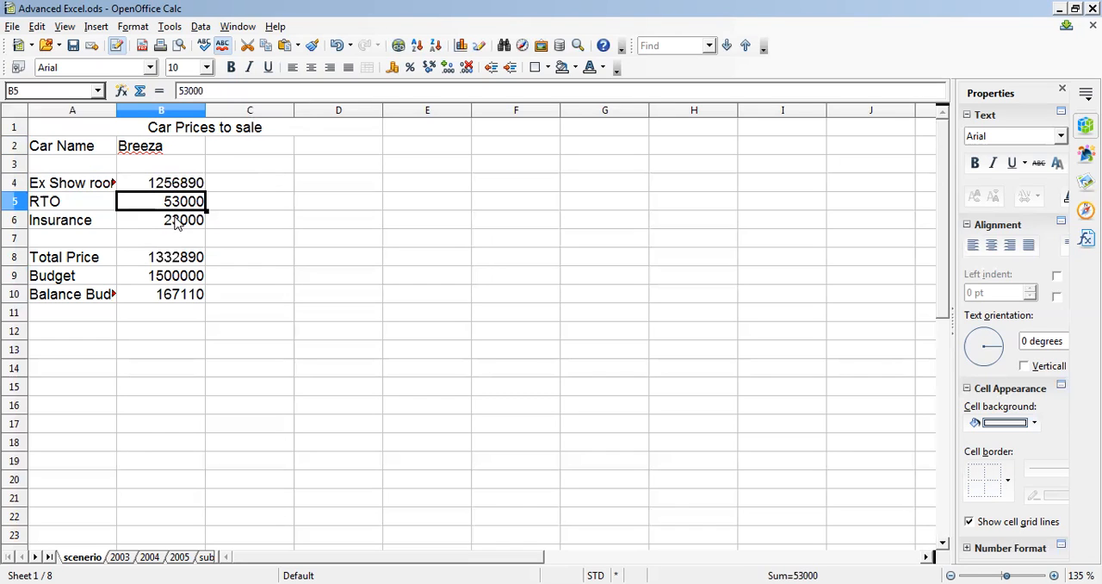
click(175, 222)
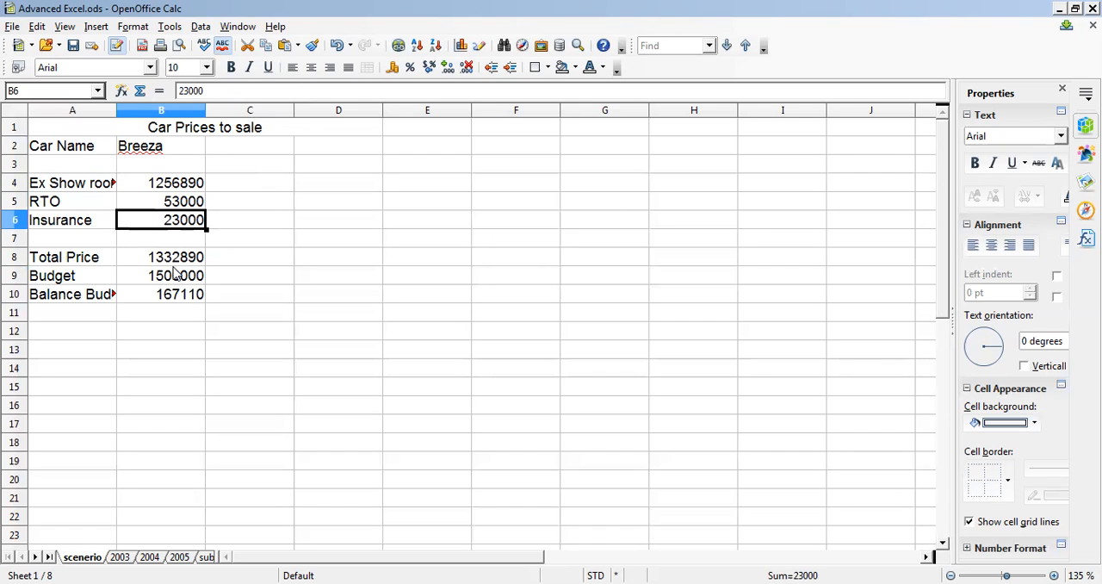
- Select cell B2 together with the separate range B4:B6 and start creating a scenario from them
click(143, 156)
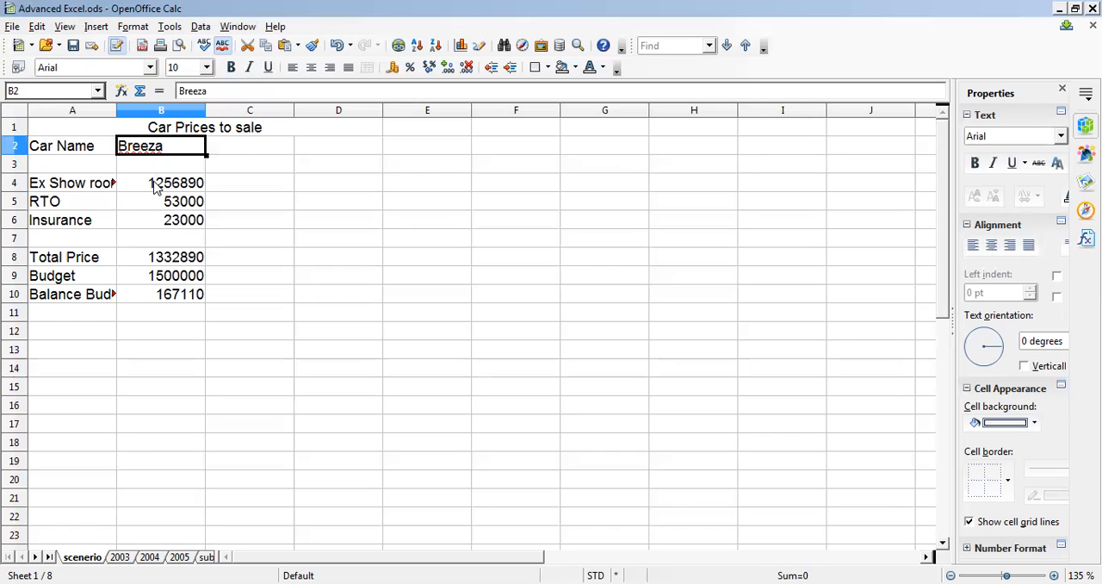
drag(154, 187, 153, 219)
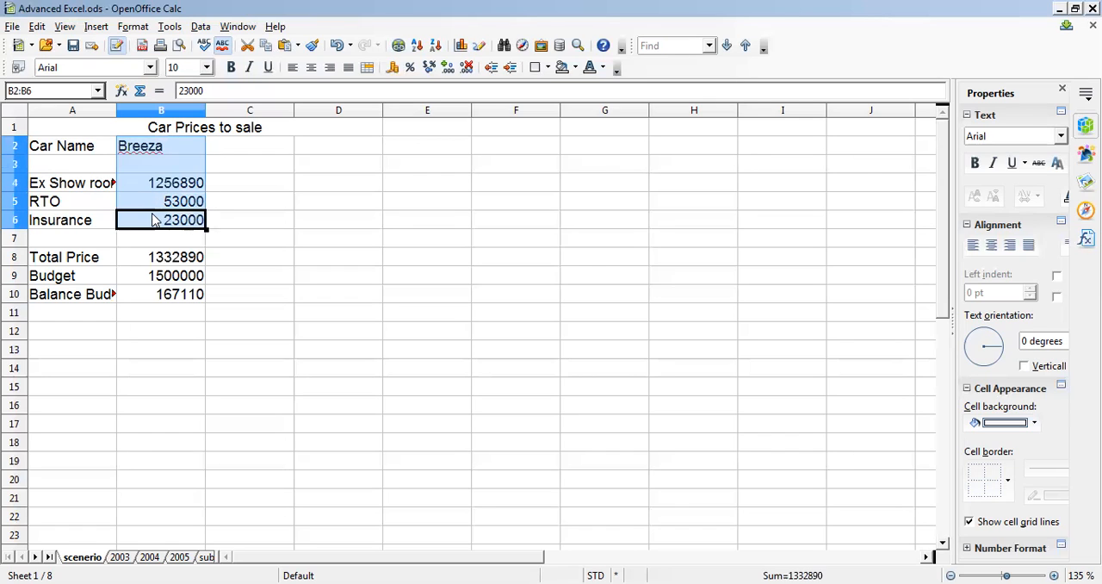
click(160, 152)
ctrl+drag(163, 189, 164, 225)
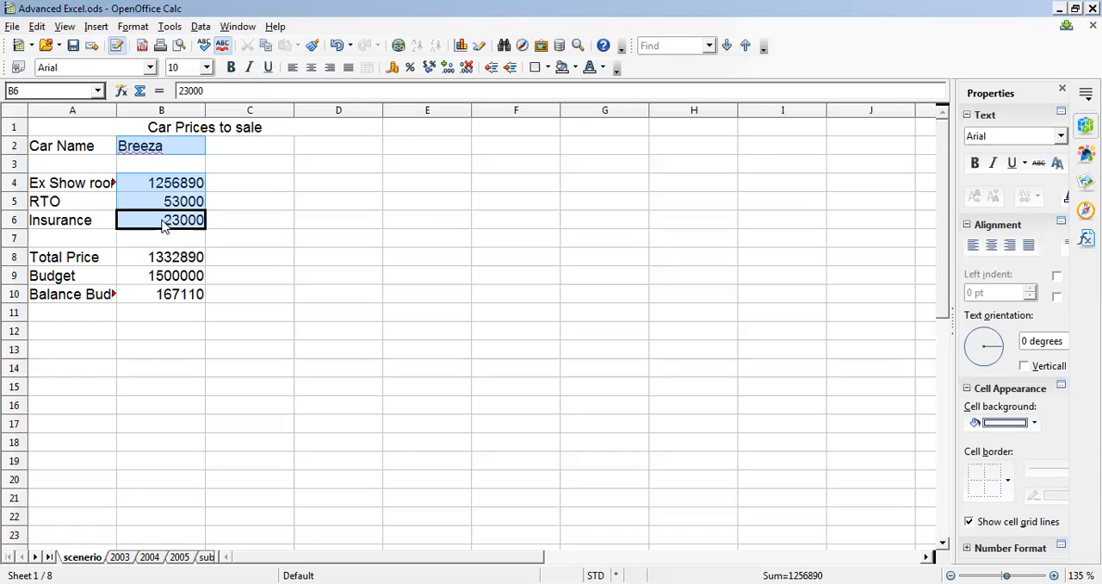
click(171, 26)
click(196, 27)
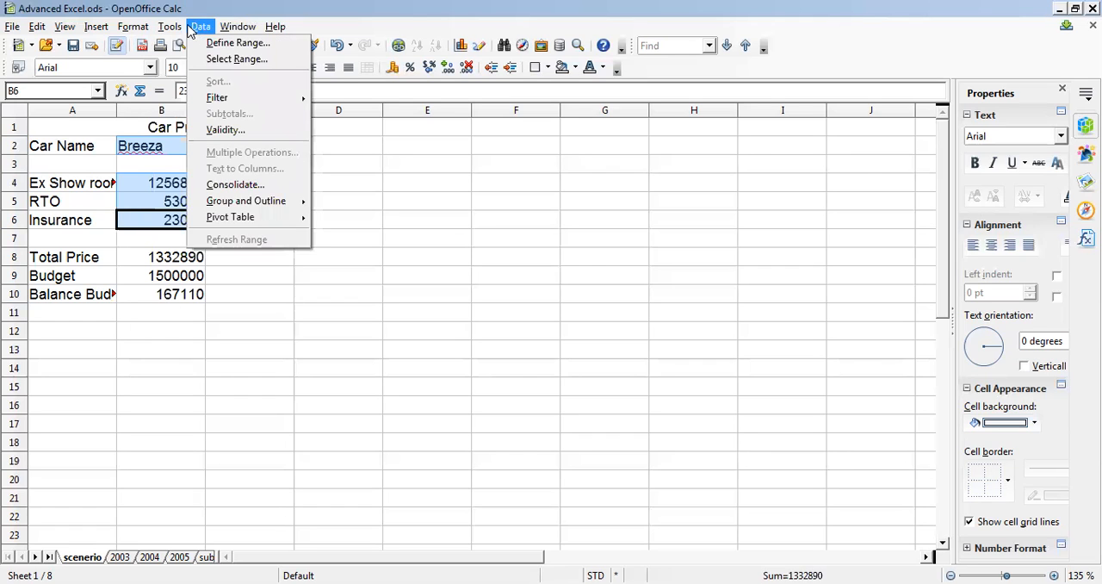
mouse_move(178, 33)
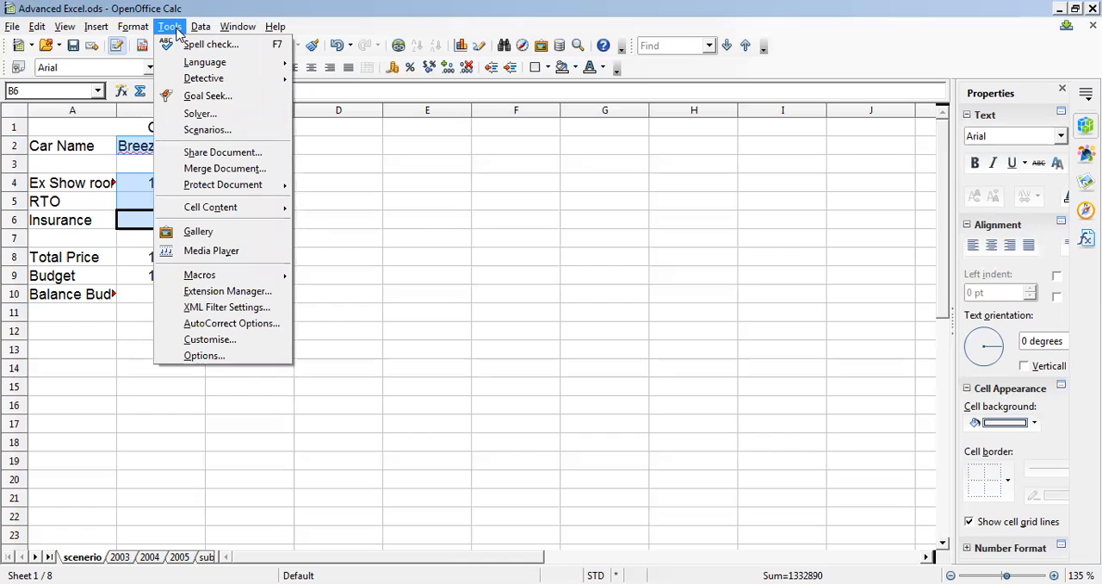
click(200, 131)
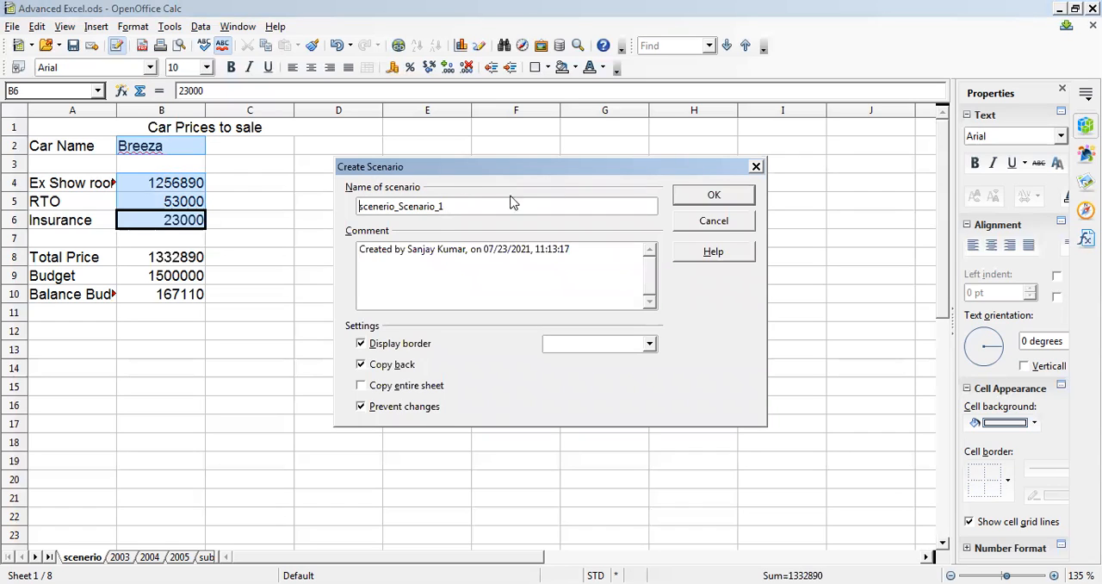
- Name the scenario Breeza and clear its default comment
double_click(396, 206)
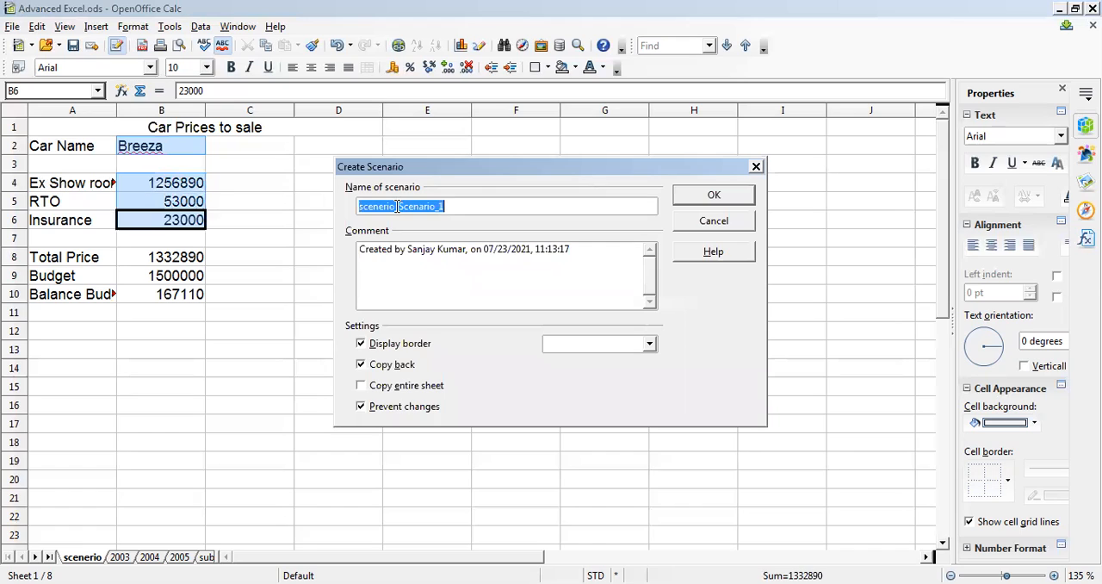
text(Breeza)
triple_click(415, 274)
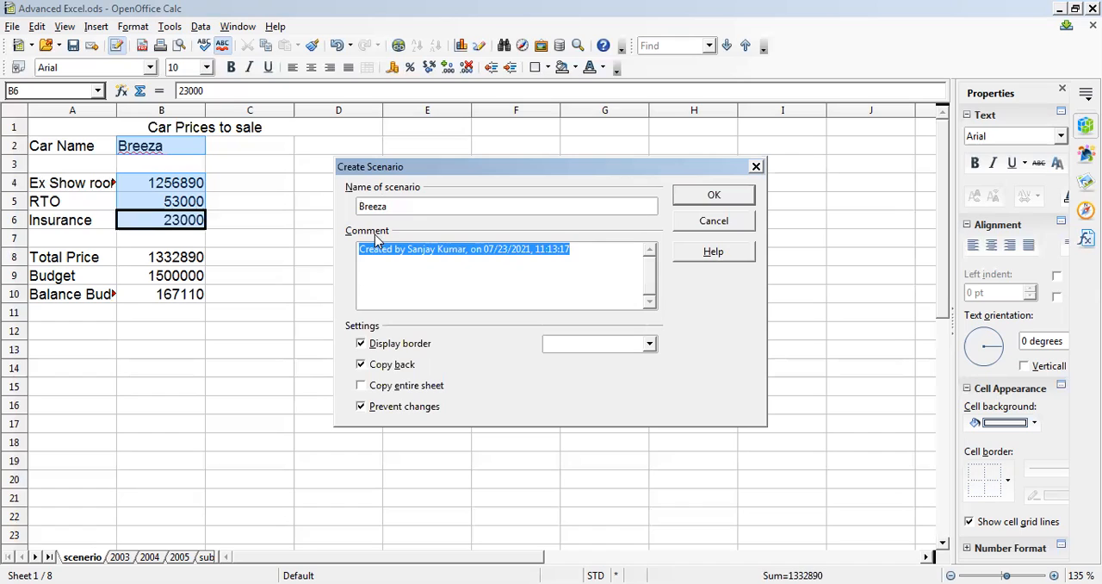
key(BackSpace)
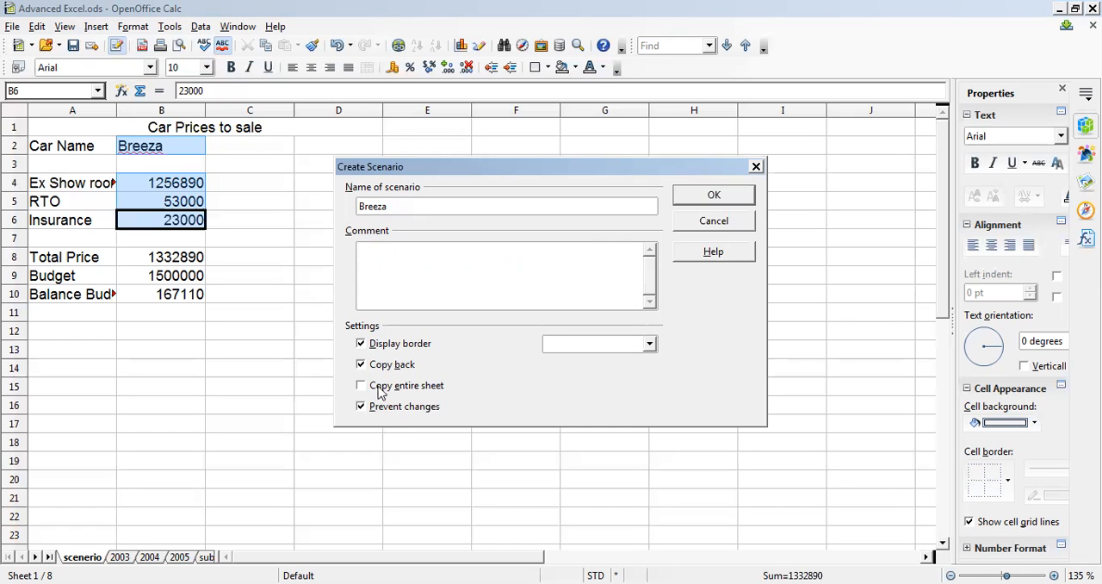
- Turn off Copy back, set the scenario's border colour to Orange, and create the scenario
click(442, 250)
click(362, 365)
click(647, 345)
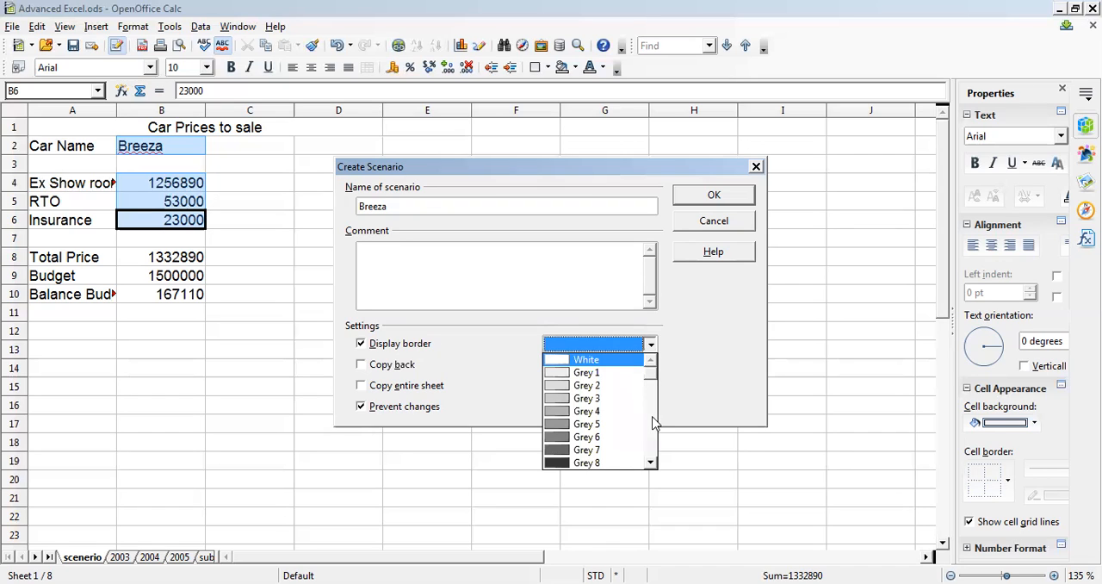
scroll(652, 421, down, 3)
click(592, 427)
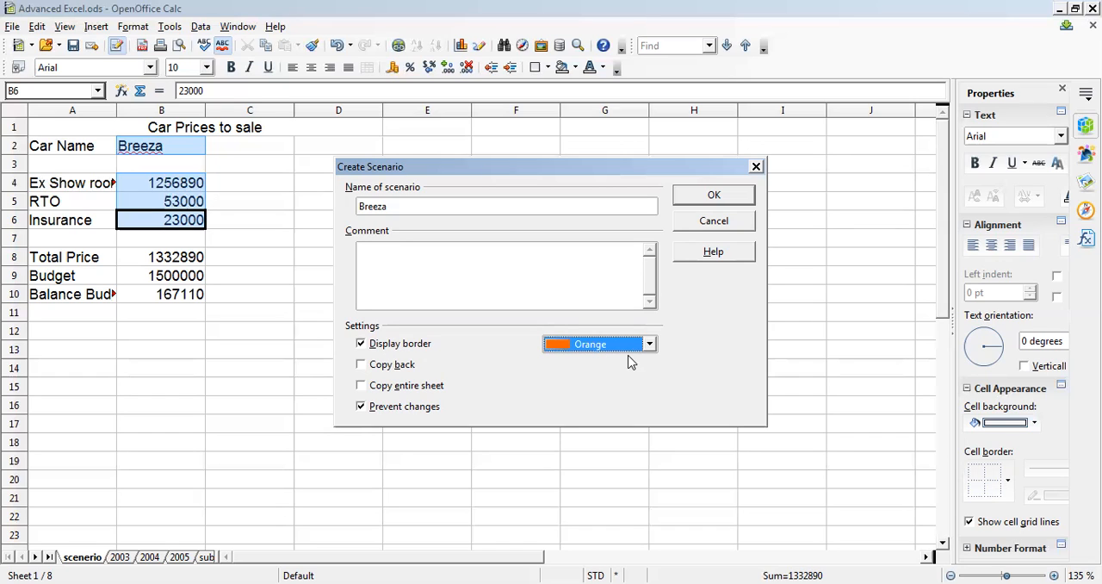
click(725, 197)
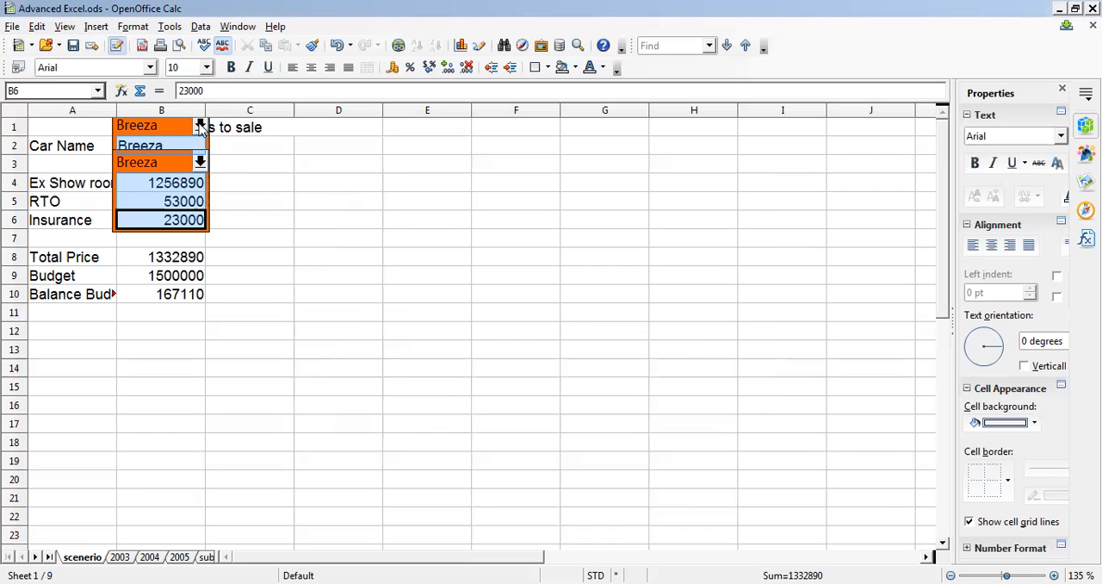
- Choose Breeza from the scenario list above the car name cell
click(200, 126)
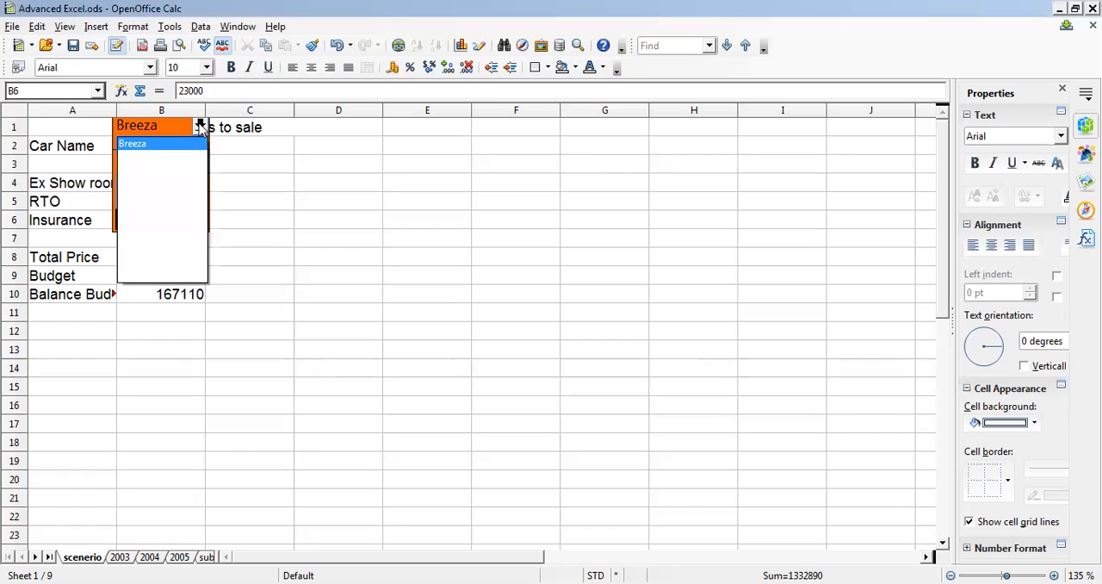
click(163, 143)
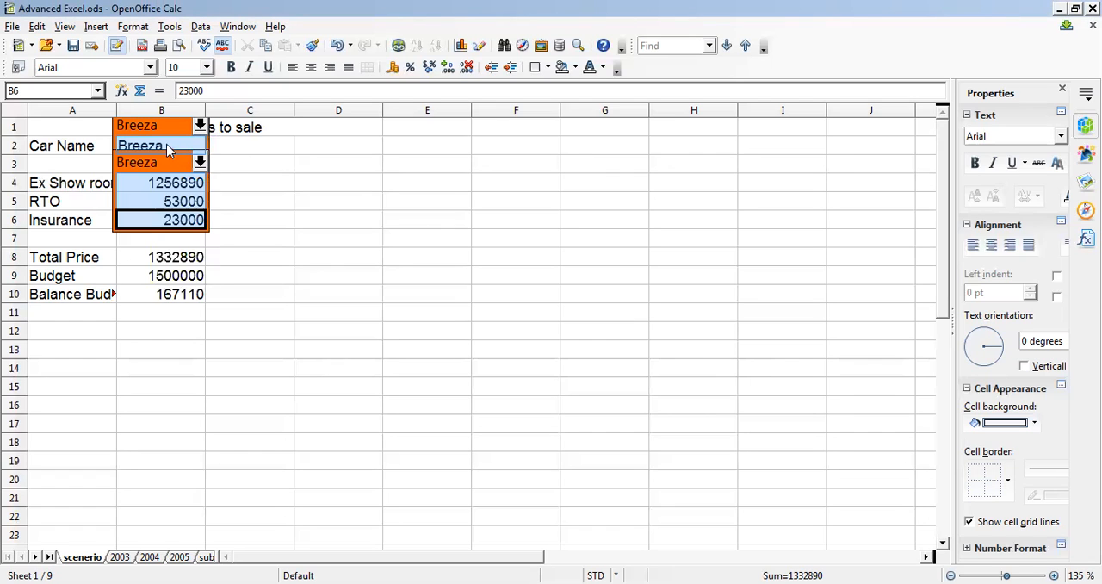
- Change the car name in B2 to Audi and set its ex-showroom price in B4 to 1350000
click(168, 146)
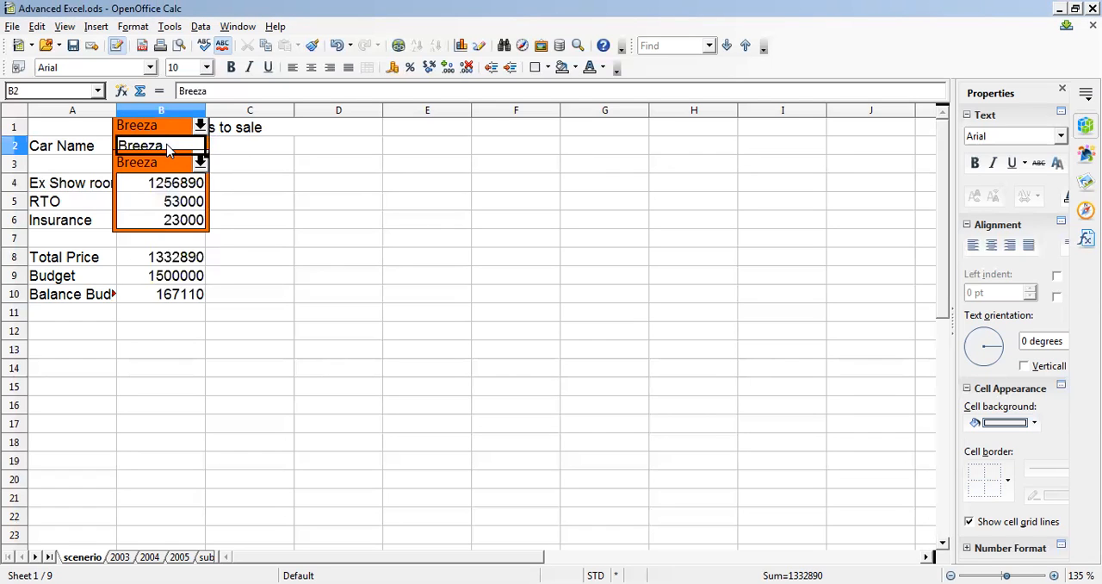
double_click(168, 145)
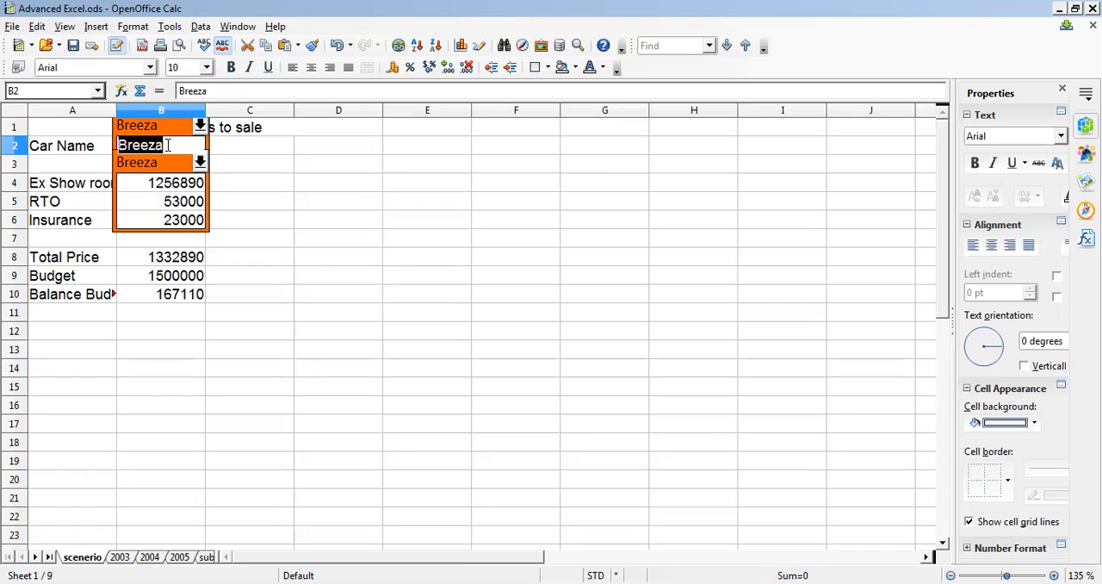
text(Audi)
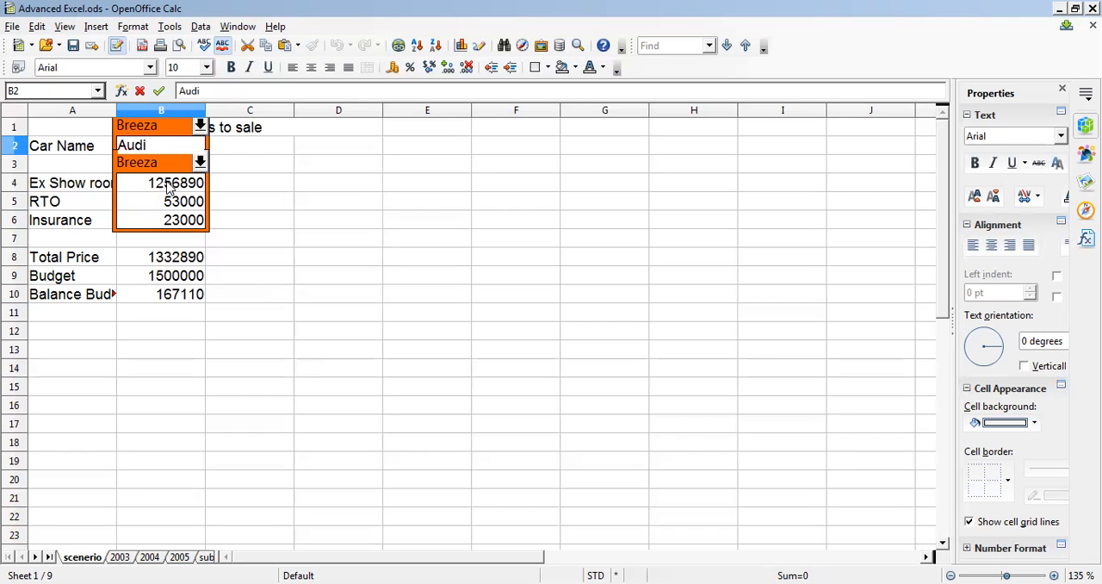
click(169, 185)
text(135)
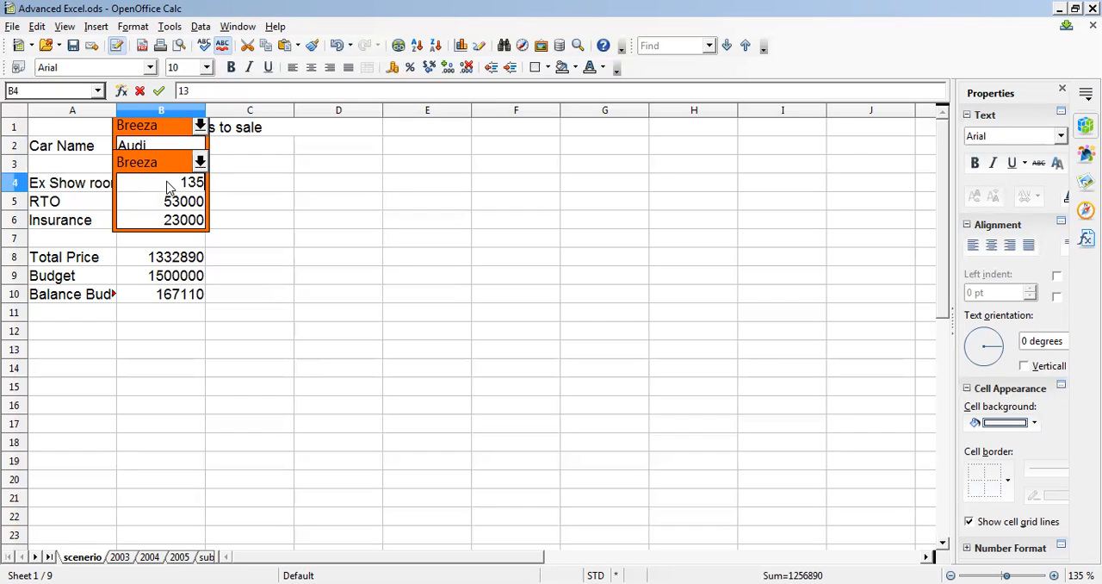
text(0000)
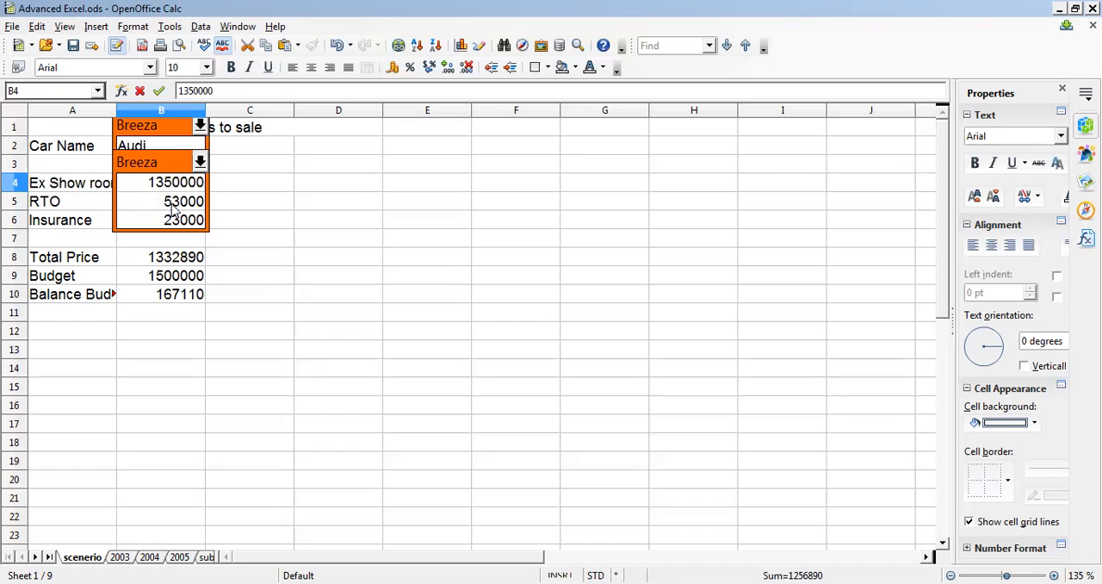
- Set the Audi's RTO charge in B5 to 45000 and its insurance in B6 to 24000
click(181, 209)
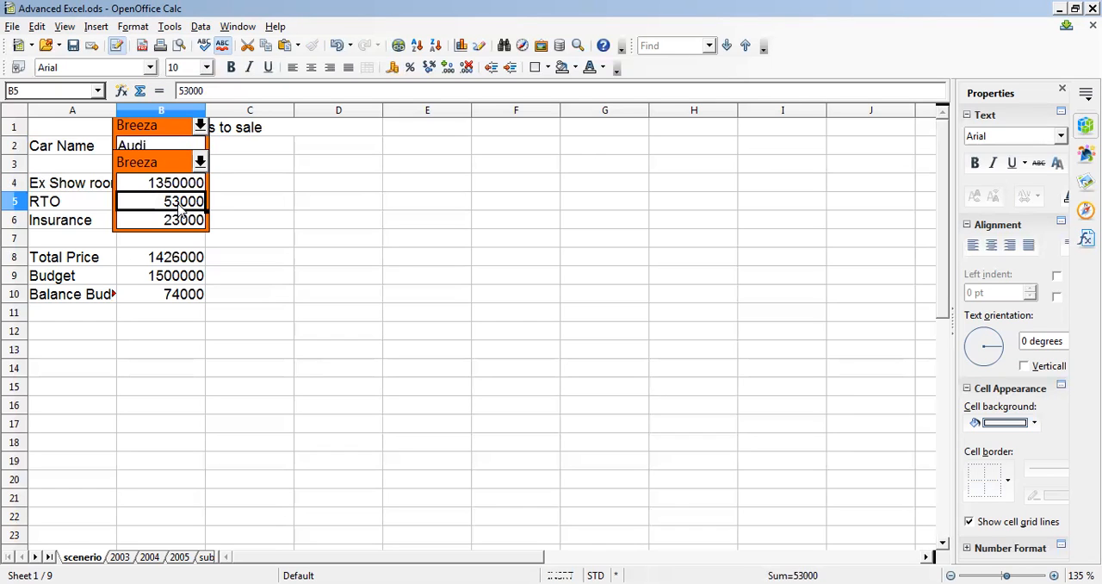
text(45000)
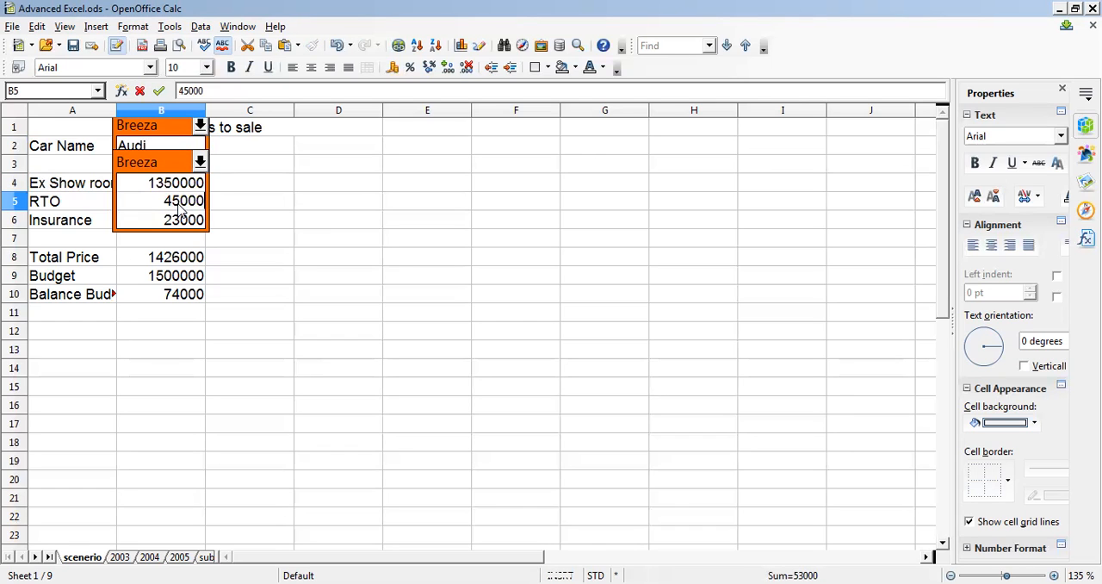
click(182, 220)
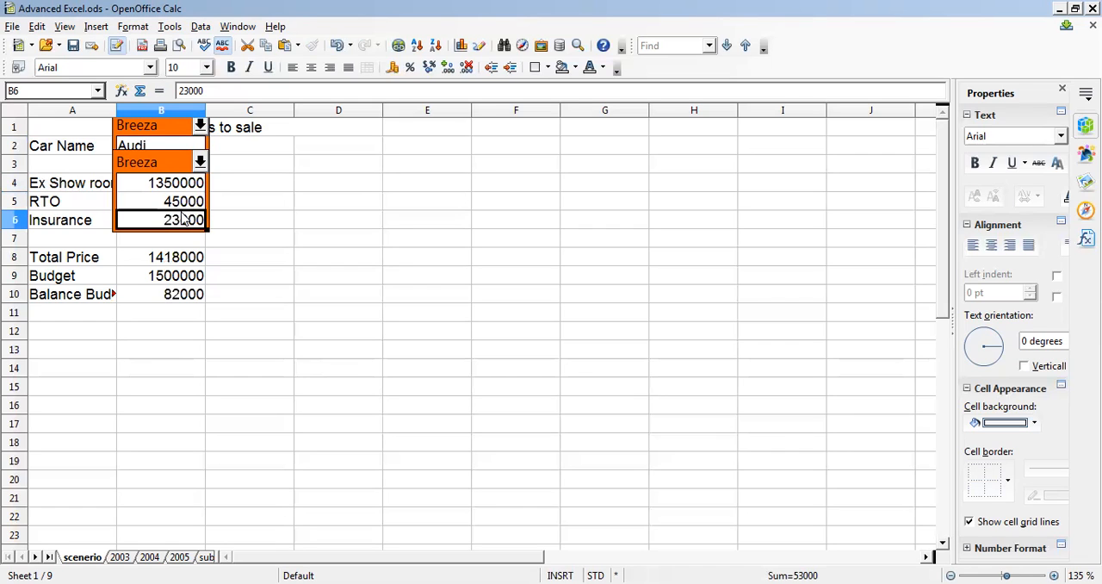
text(24000)
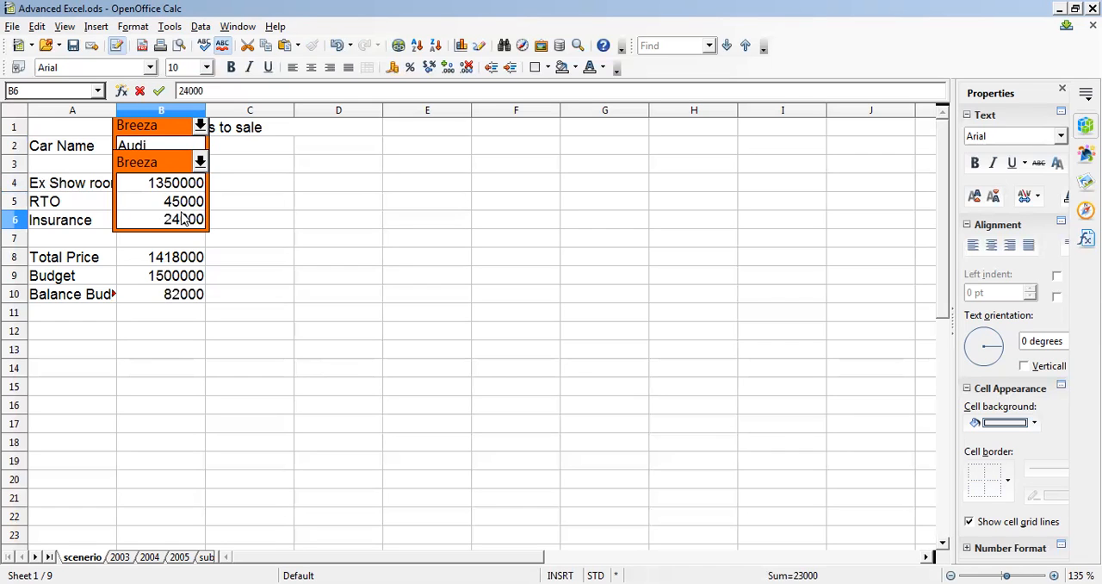
click(197, 241)
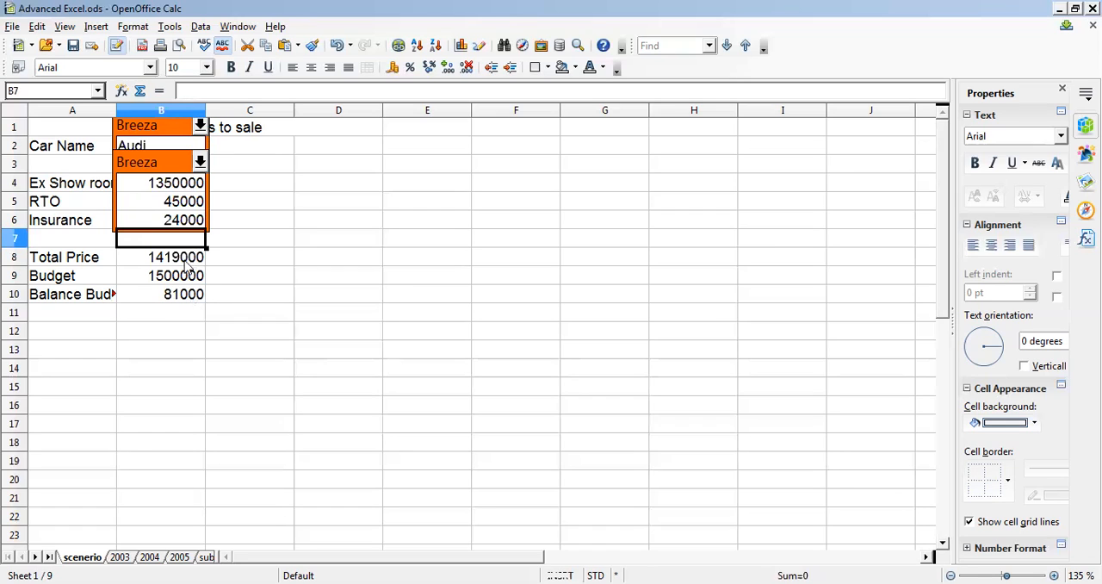
click(170, 148)
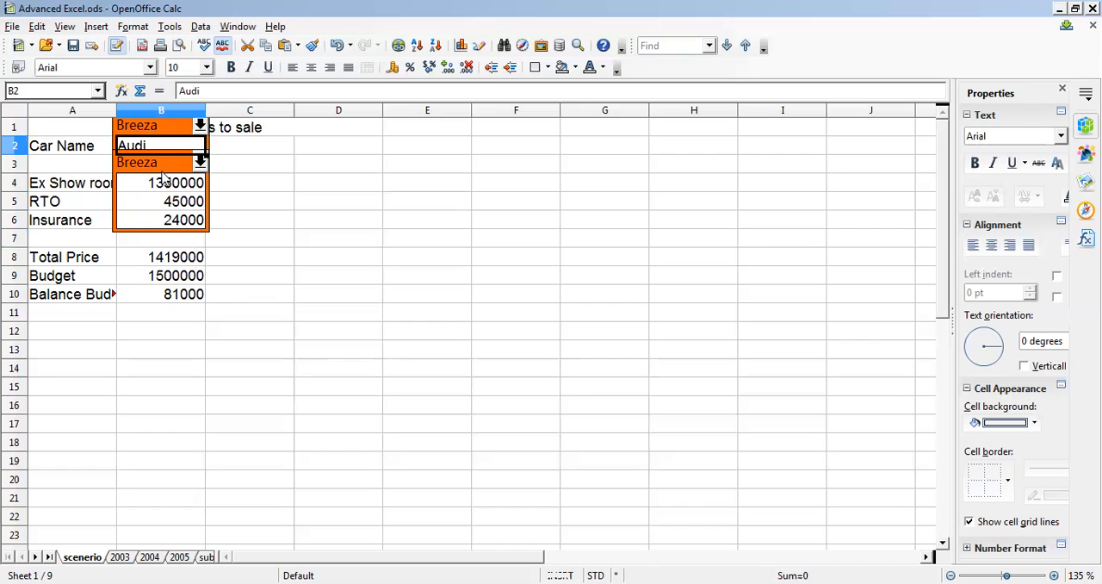
shift+click(164, 183)
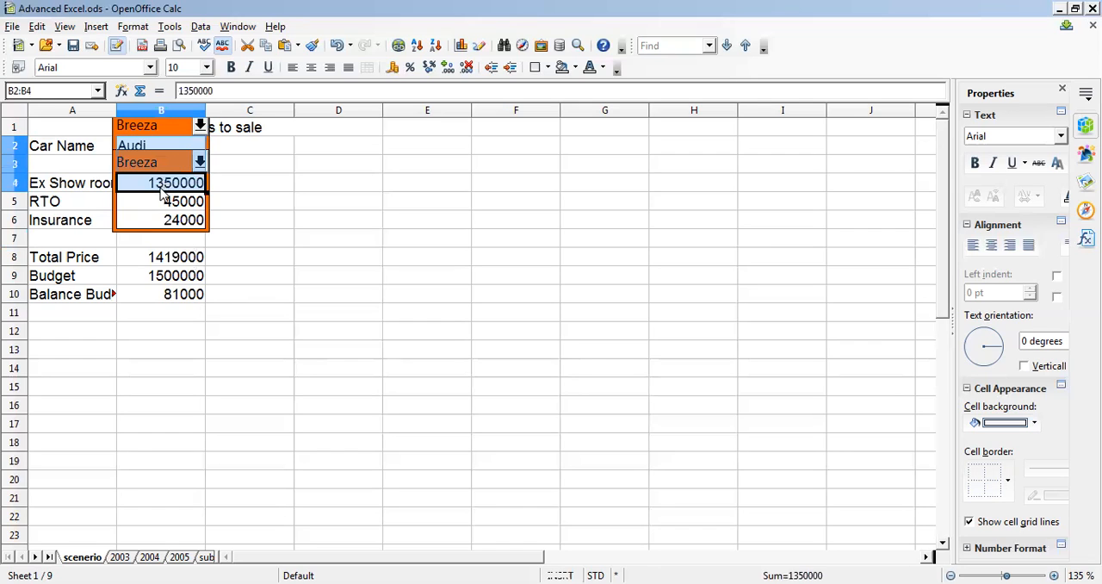
shift+click(164, 219)
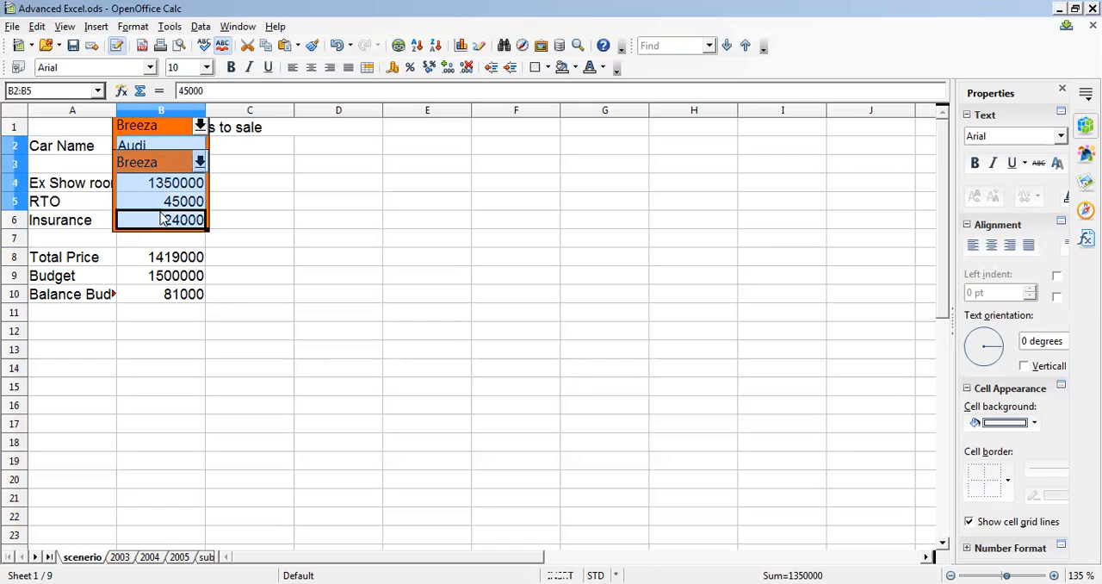
- Select the Audi car name cell B2 plus the separate cells B4:B6 and start creating a scenario from them
click(161, 147)
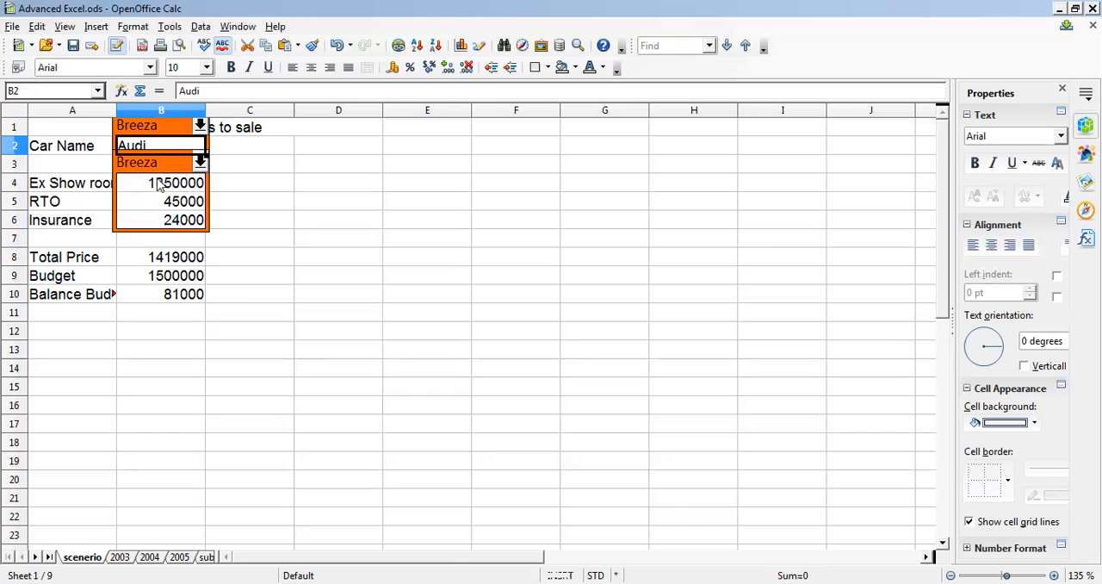
shift+click(159, 183)
shift+click(162, 201)
shift+click(160, 220)
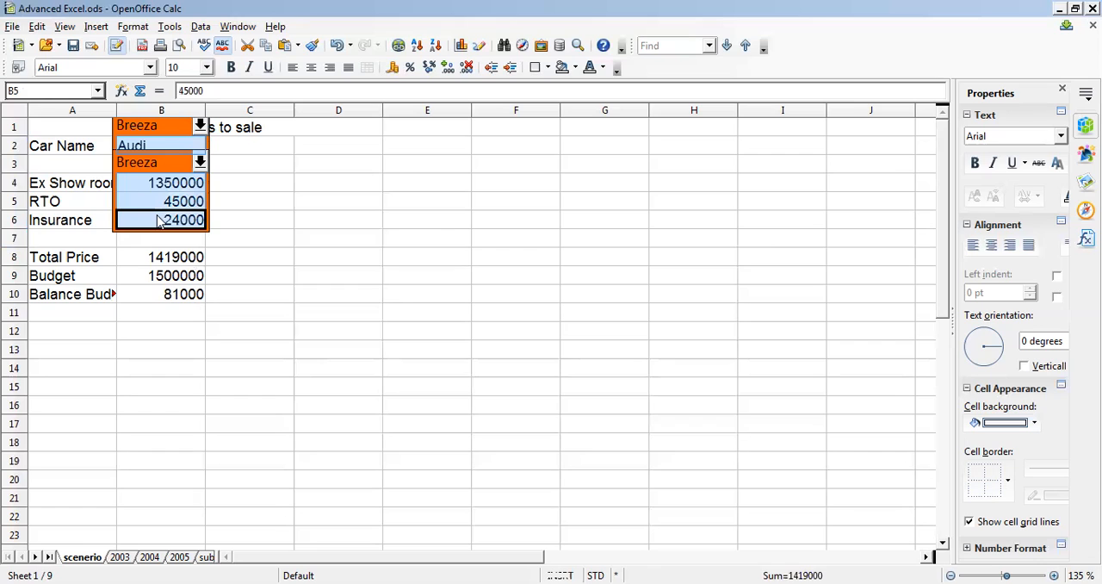
click(170, 29)
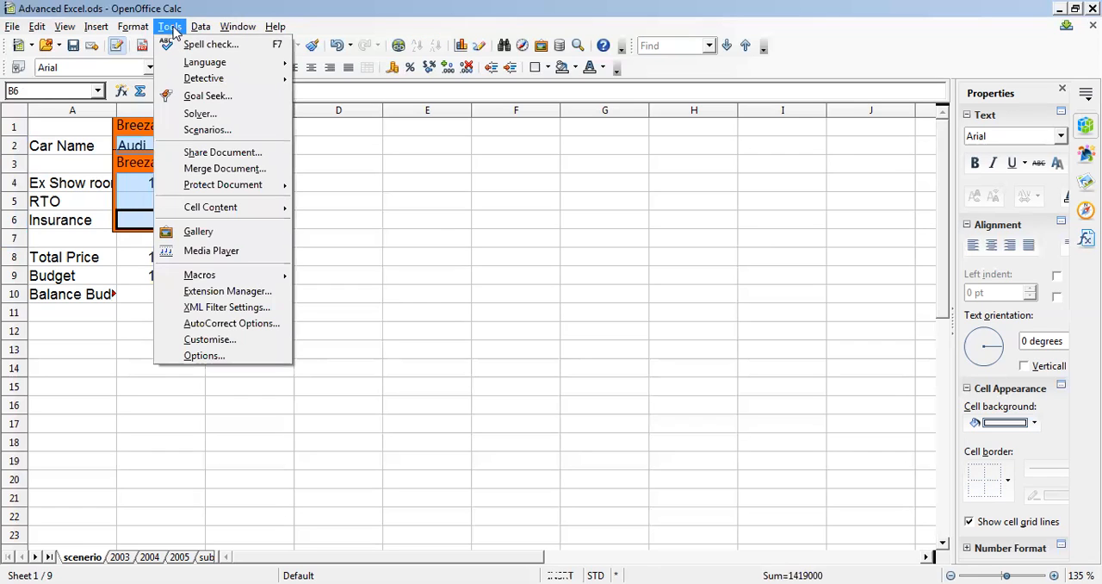
click(215, 137)
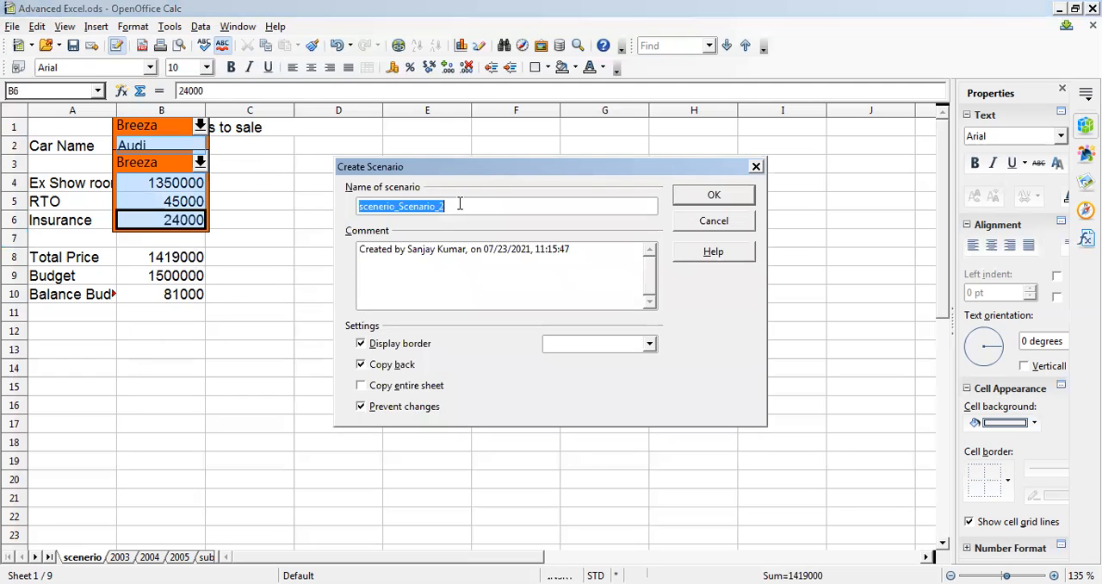
- Name the new scenario Audi and clear its default comment
text(Audi)
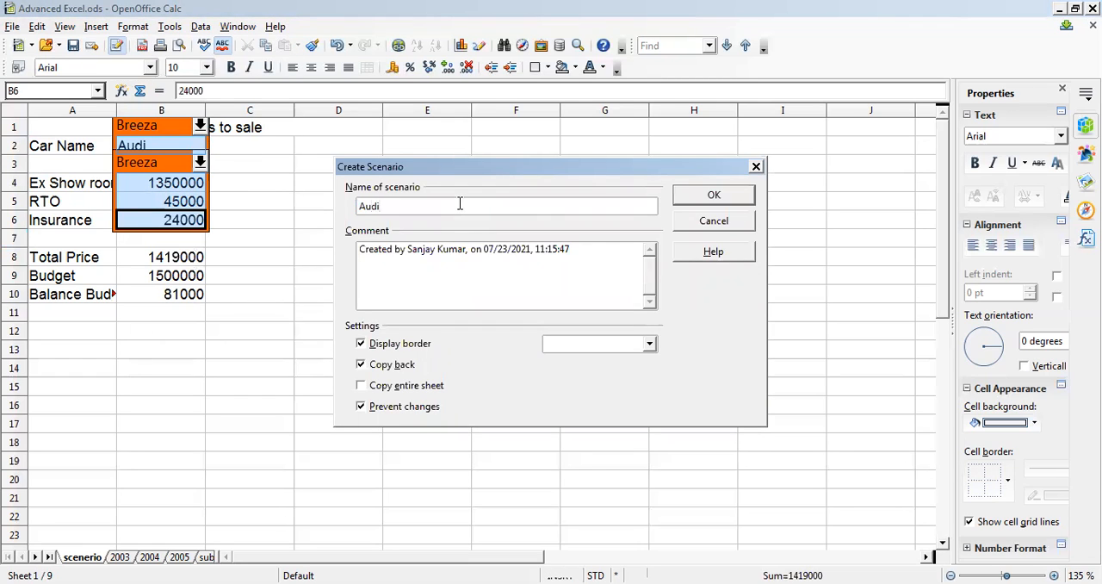
double_click(453, 249)
click(453, 250)
triple_click(453, 252)
key(BackSpace)
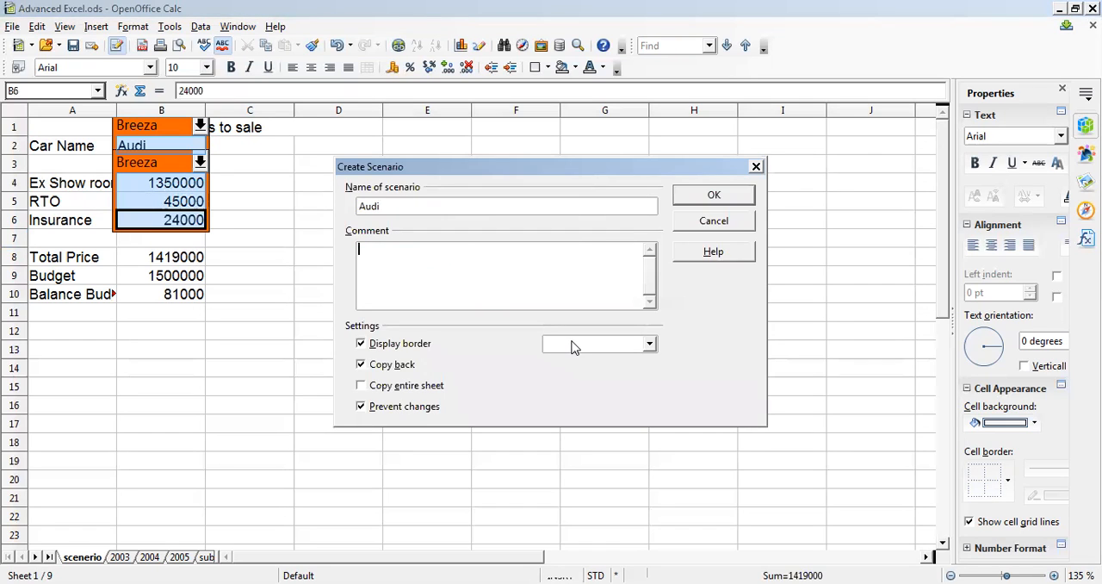
- Turn off Copy back, set the scenario's border colour to Pink, and create the Audi scenario
click(363, 365)
click(595, 348)
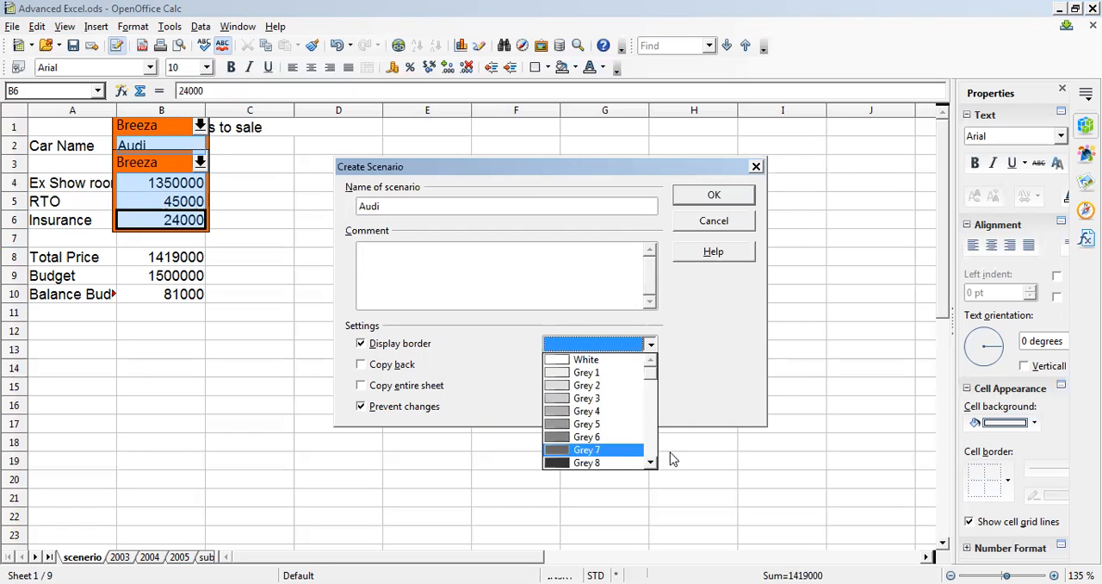
click(657, 454)
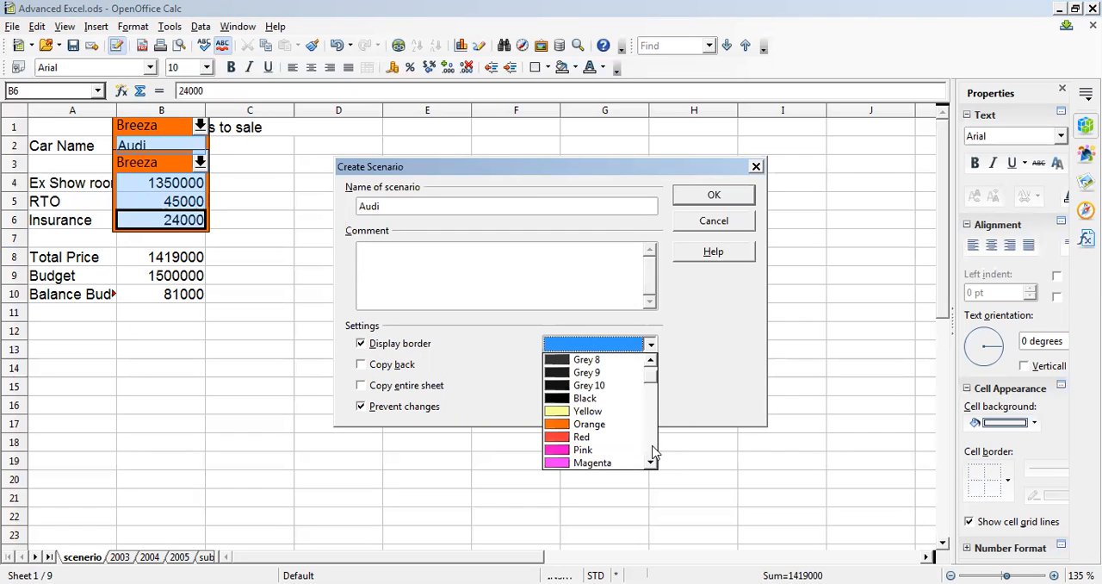
click(598, 449)
click(361, 404)
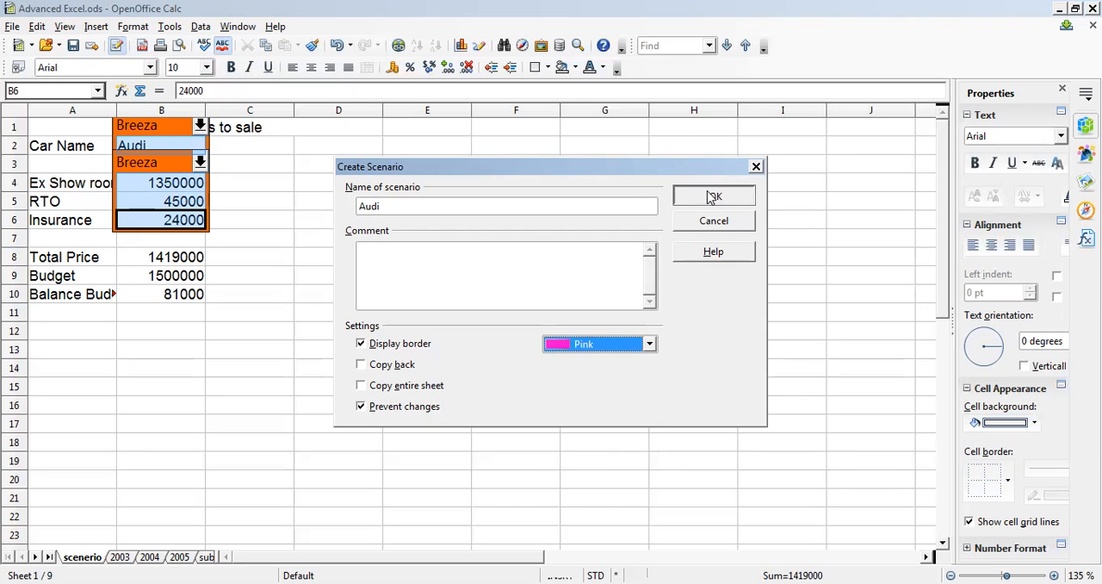
click(712, 196)
- Switch the displayed scenario to Breeza and back to Audi to compare their values
click(199, 125)
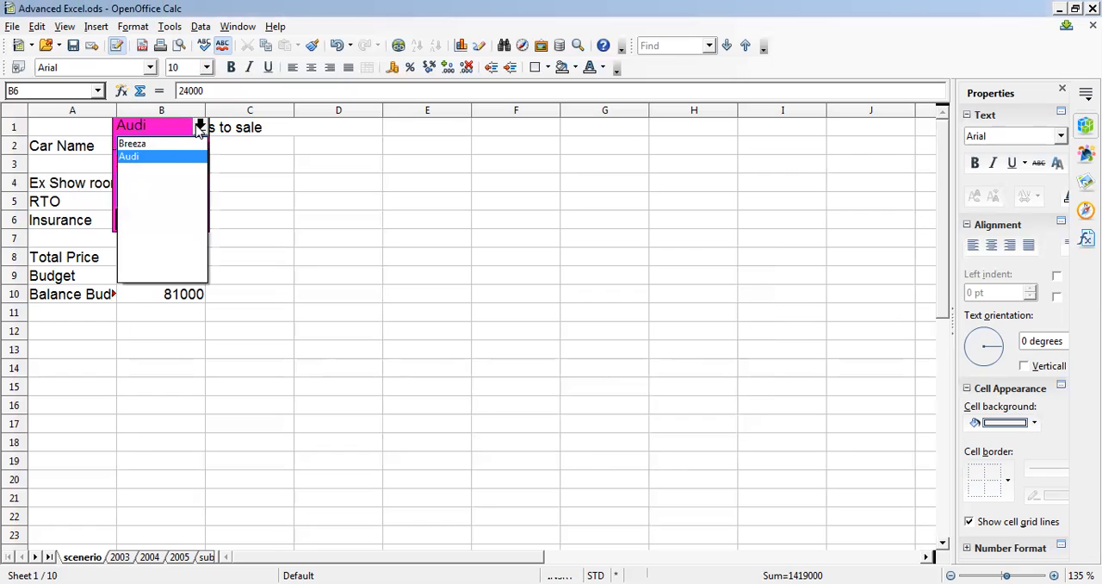
click(161, 144)
click(198, 126)
click(168, 155)
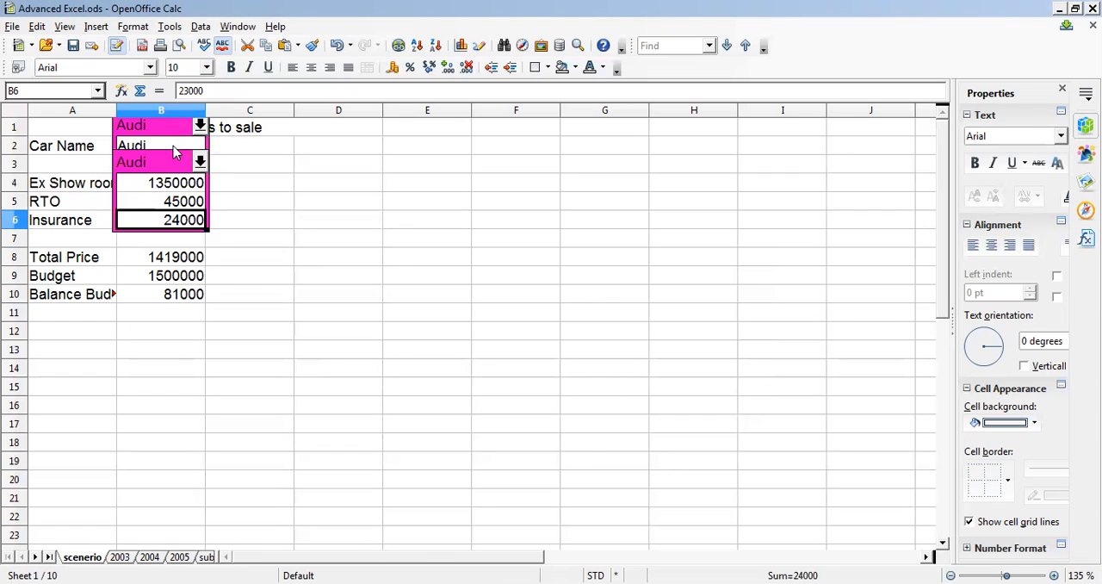
- Change the car name in B2 to Swift and set its ex-showroom price in B4 to 1000000
click(175, 148)
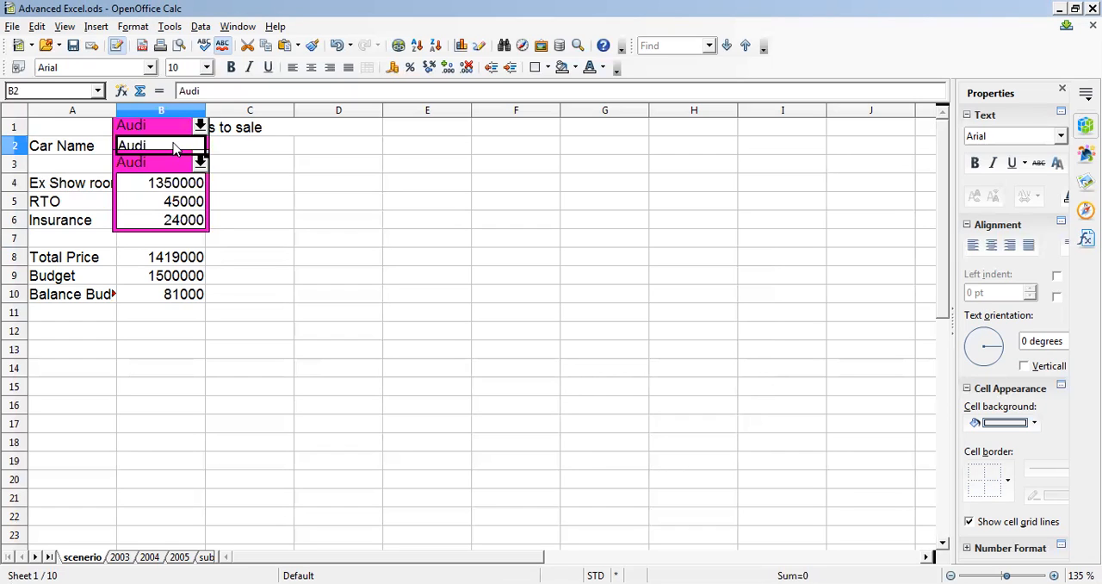
text(Swift)
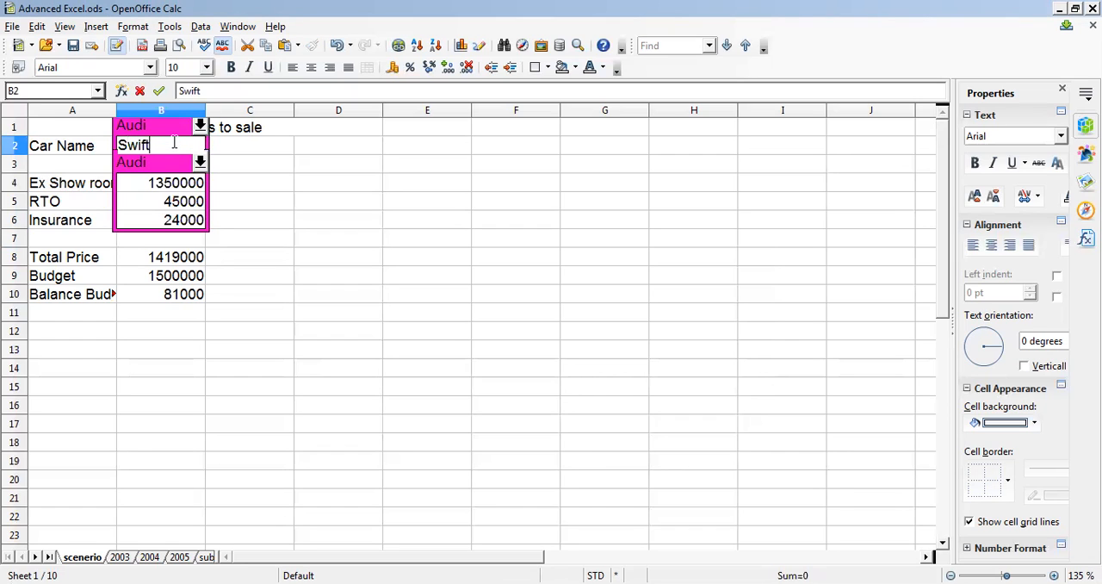
click(170, 192)
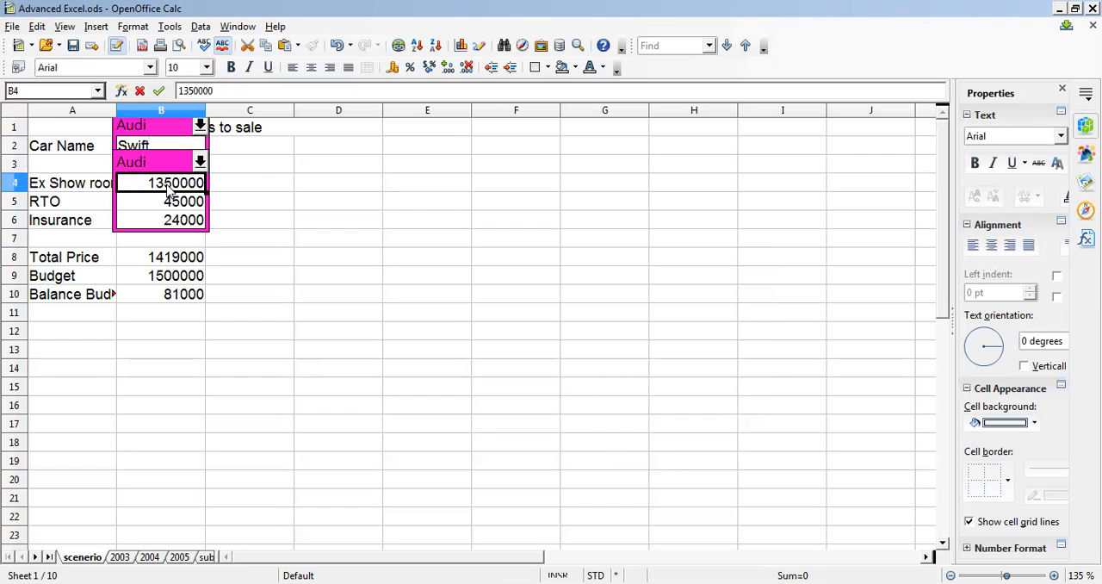
text(1)
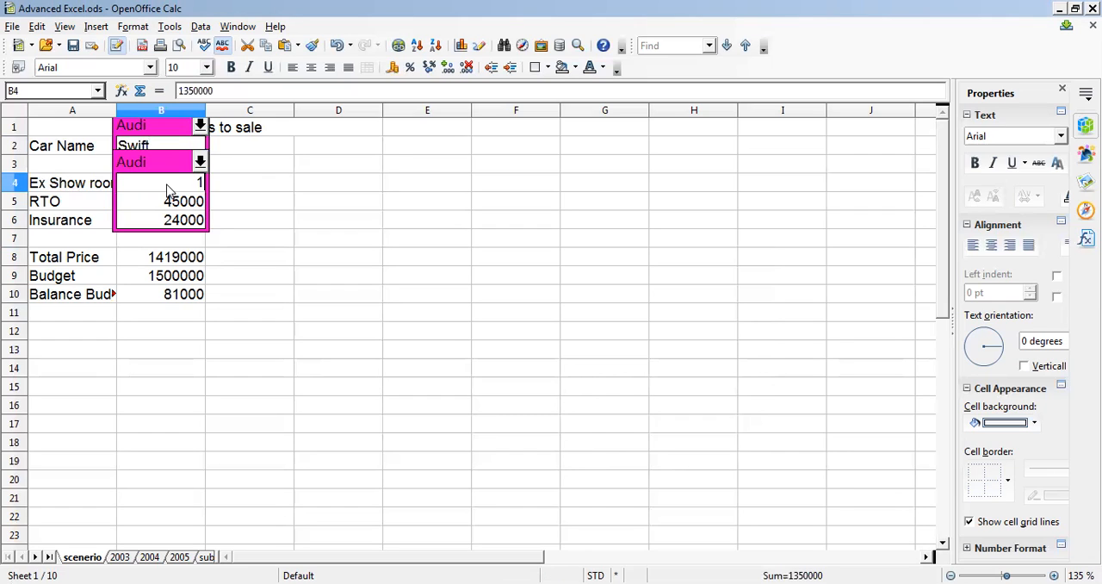
text(000000)
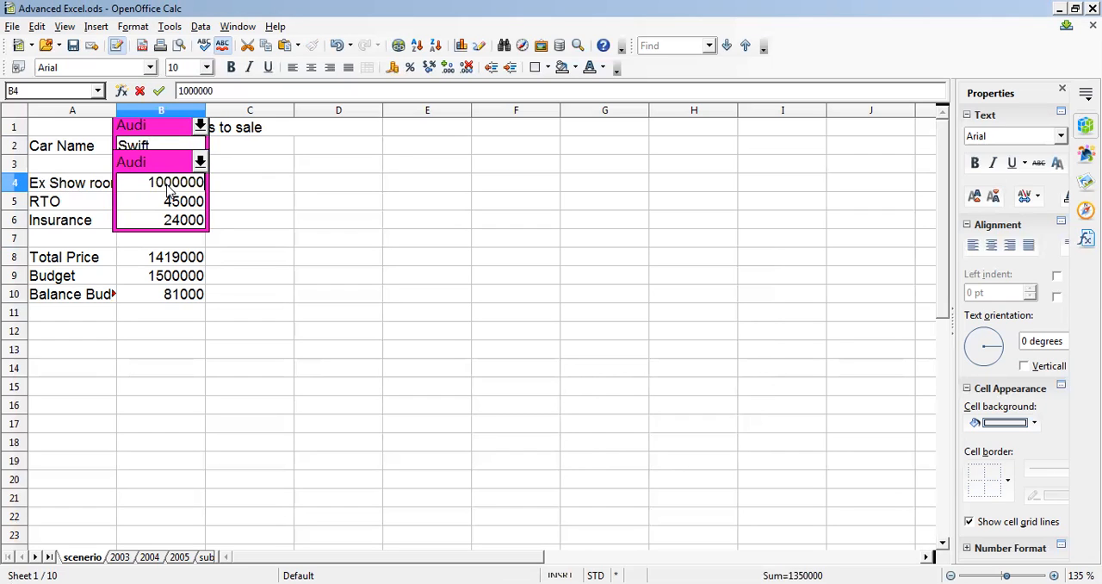
- Set the Swift's RTO charge in B5 to 42000 and its insurance in B6 to 23000
click(183, 206)
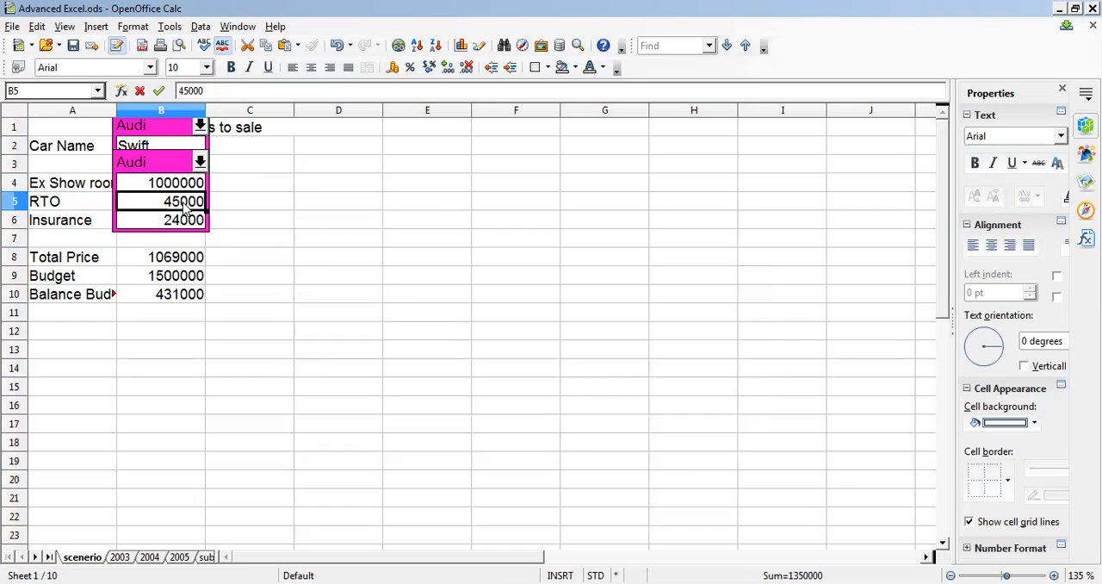
text(42000)
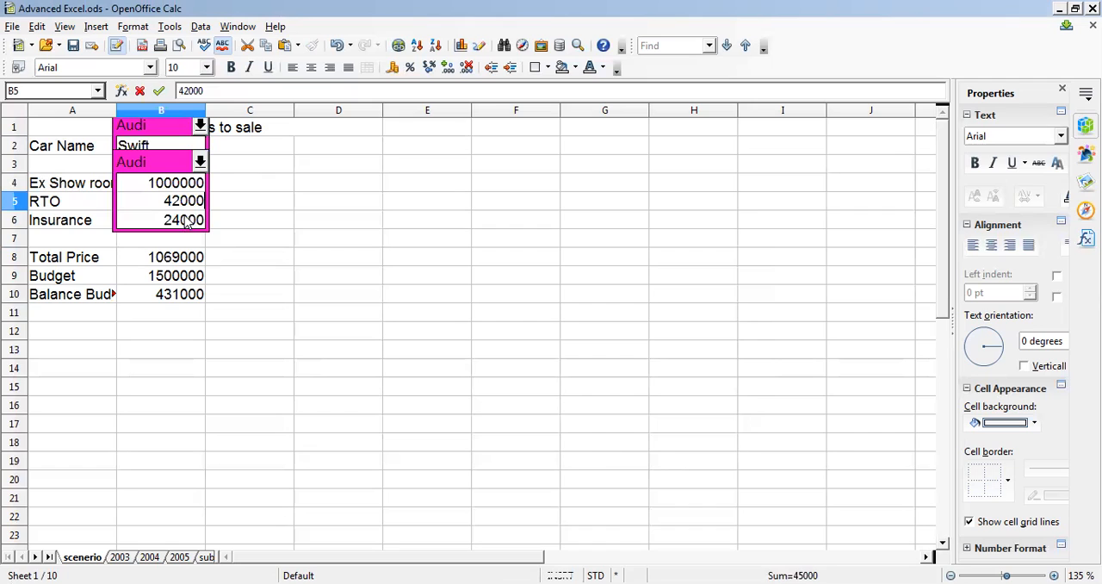
click(186, 222)
text(23000)
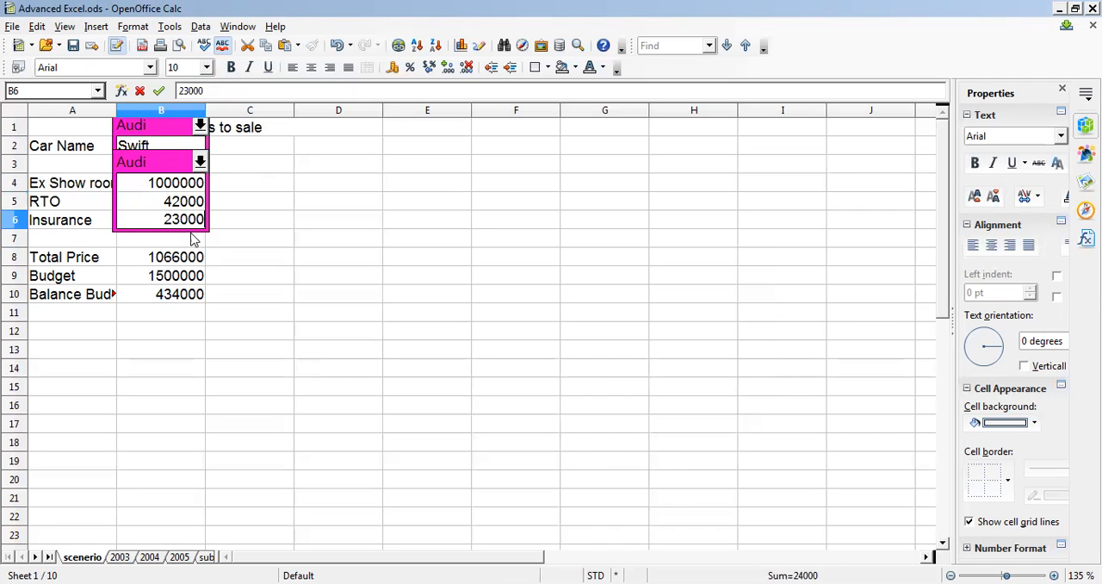
click(192, 240)
- Select the Swift car name cell B2 together with the separate range B4:B6
click(166, 147)
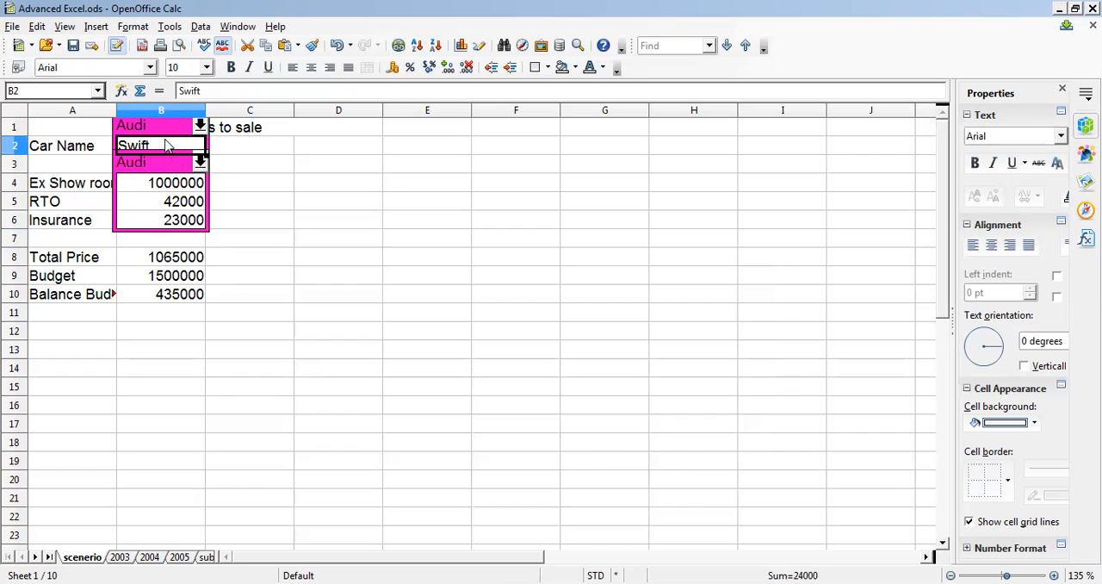
click(162, 185)
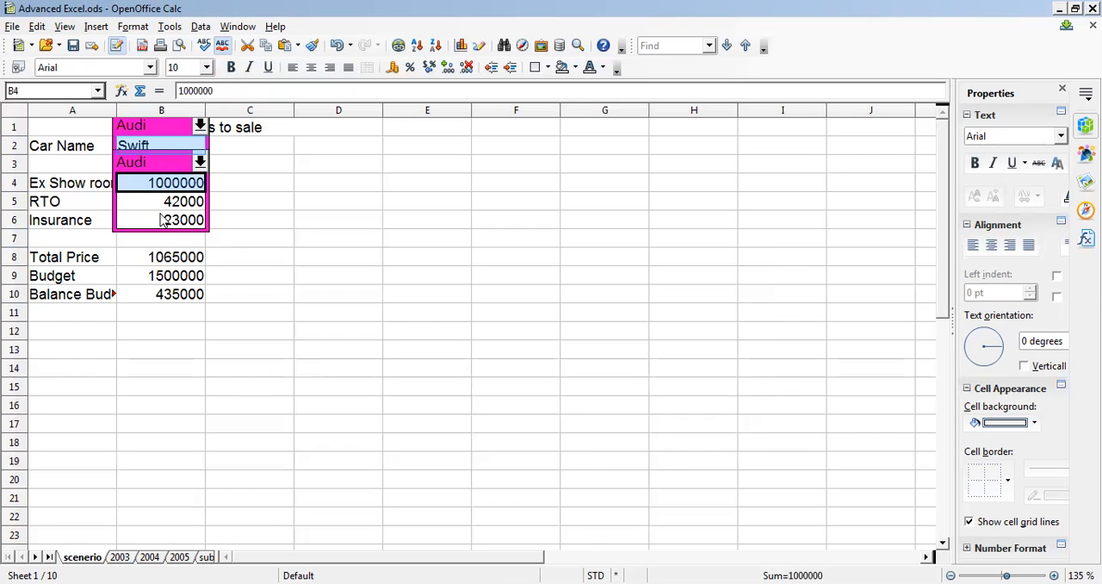
drag(166, 205, 166, 222)
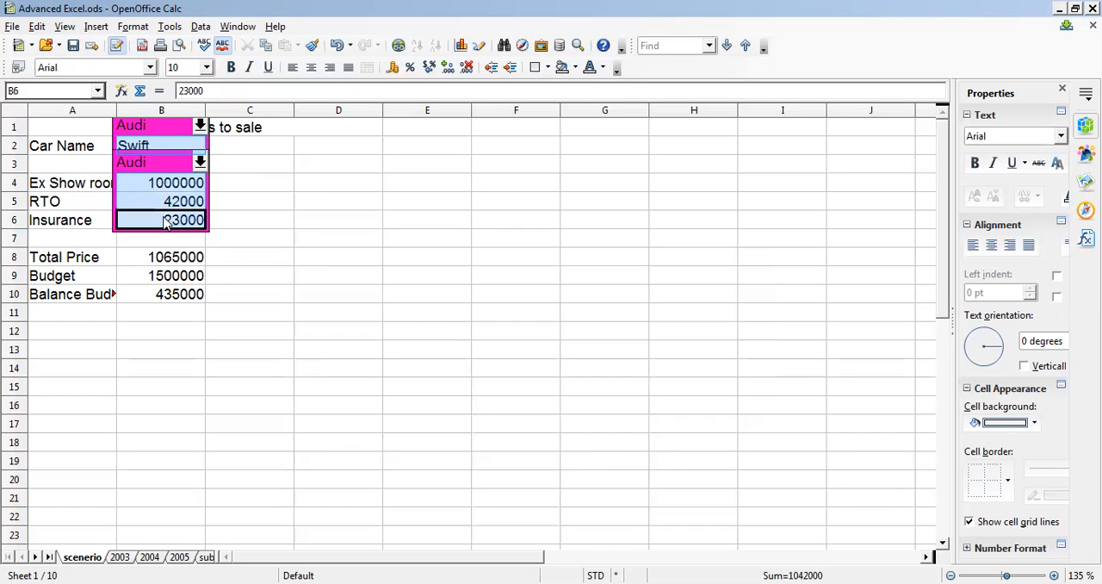
- Start a new scenario from the selected cells, name it Swift and clear its default comment
click(175, 30)
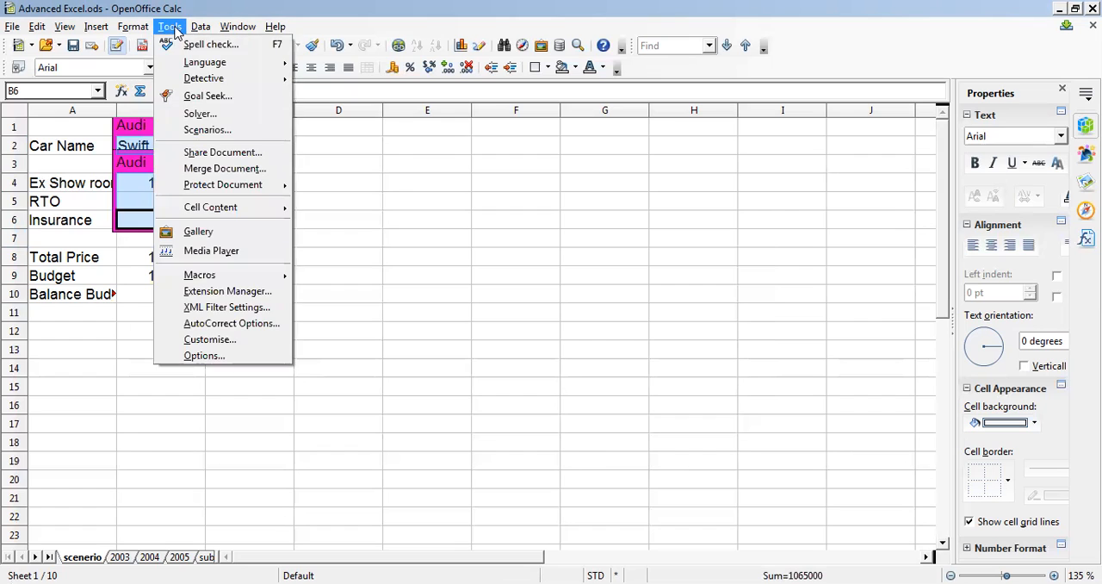
click(205, 131)
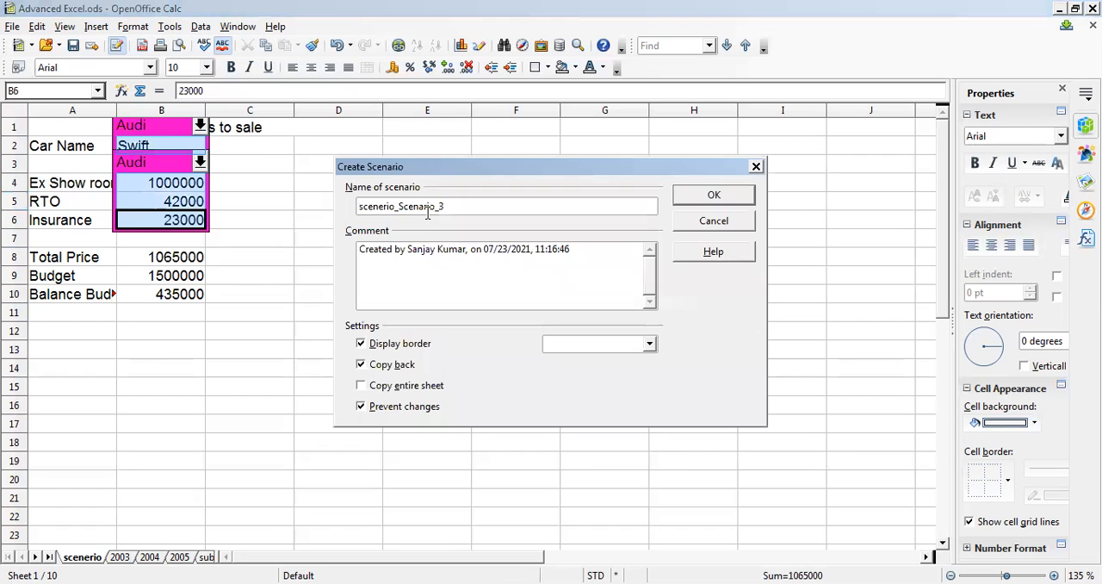
double_click(453, 206)
text(Swift)
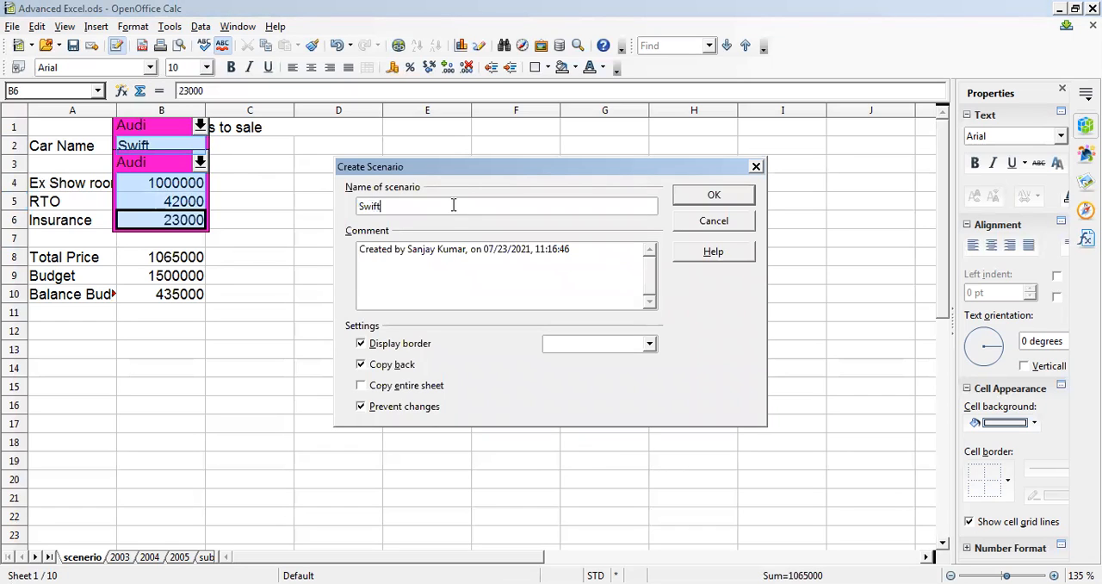
triple_click(444, 251)
key(BackSpace)
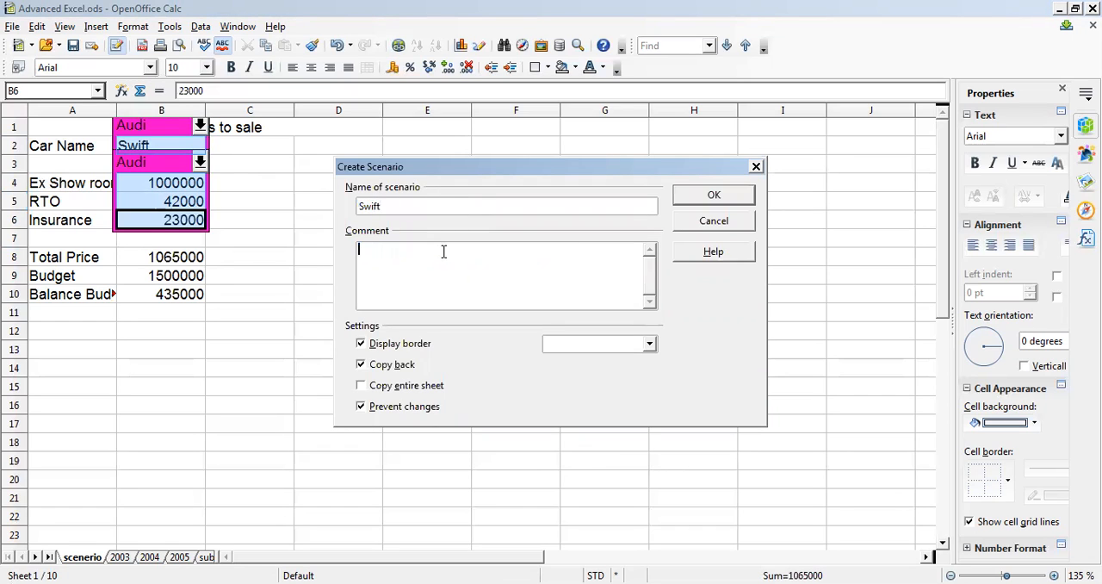
- Turn off Copy back, set the Swift scenario's border colour to Yellow green and create the scenario
click(379, 368)
click(581, 347)
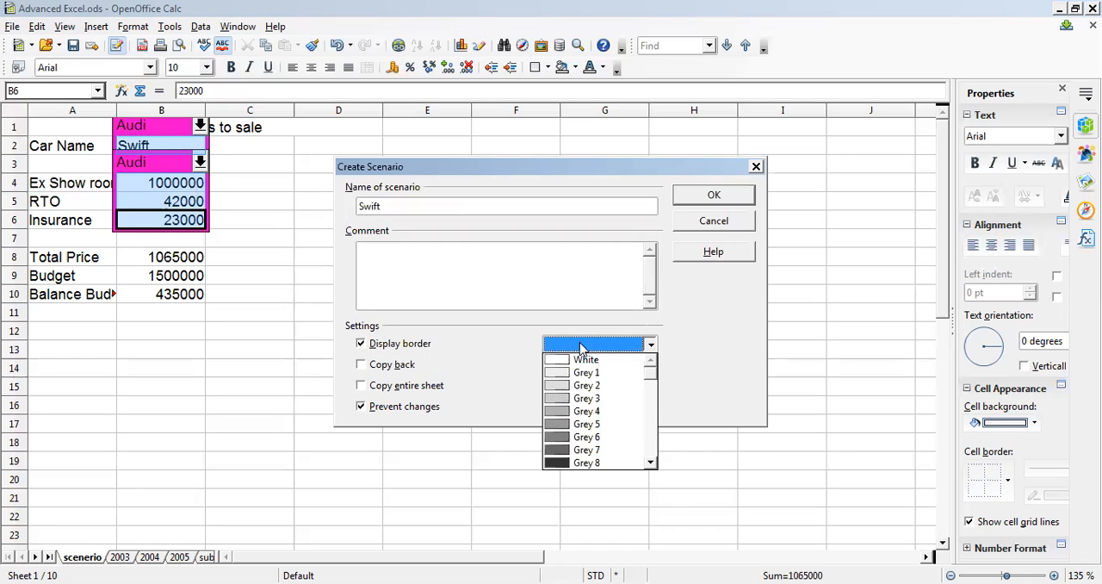
scroll(652, 454, down, 3)
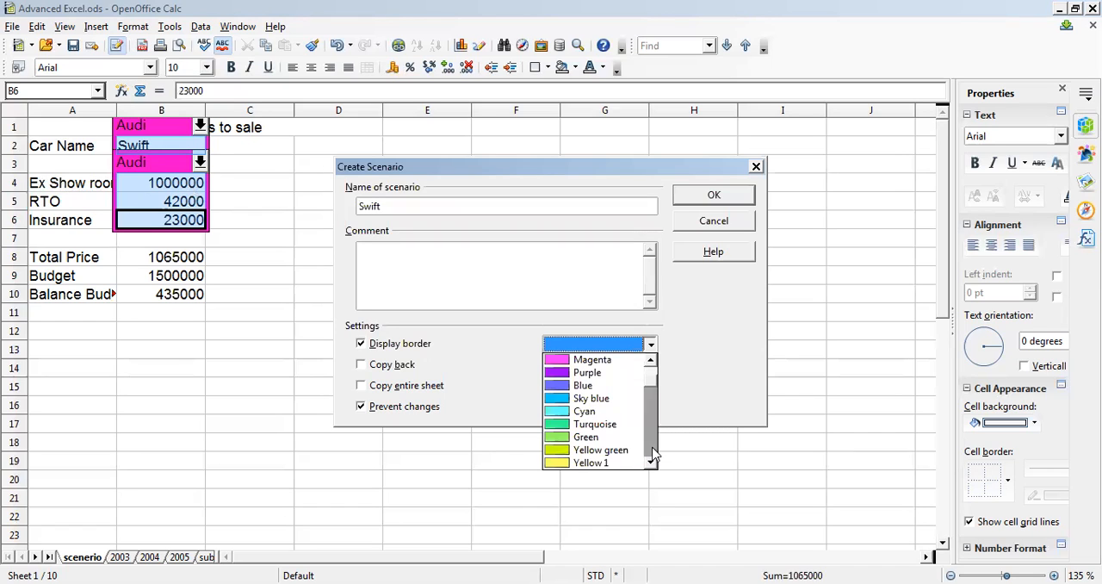
click(585, 448)
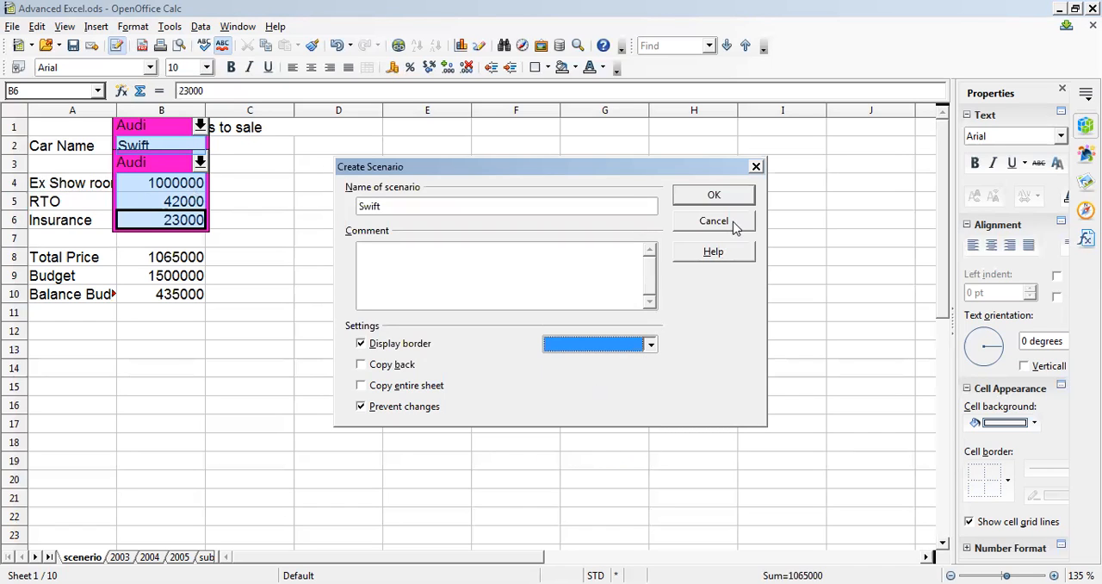
click(714, 194)
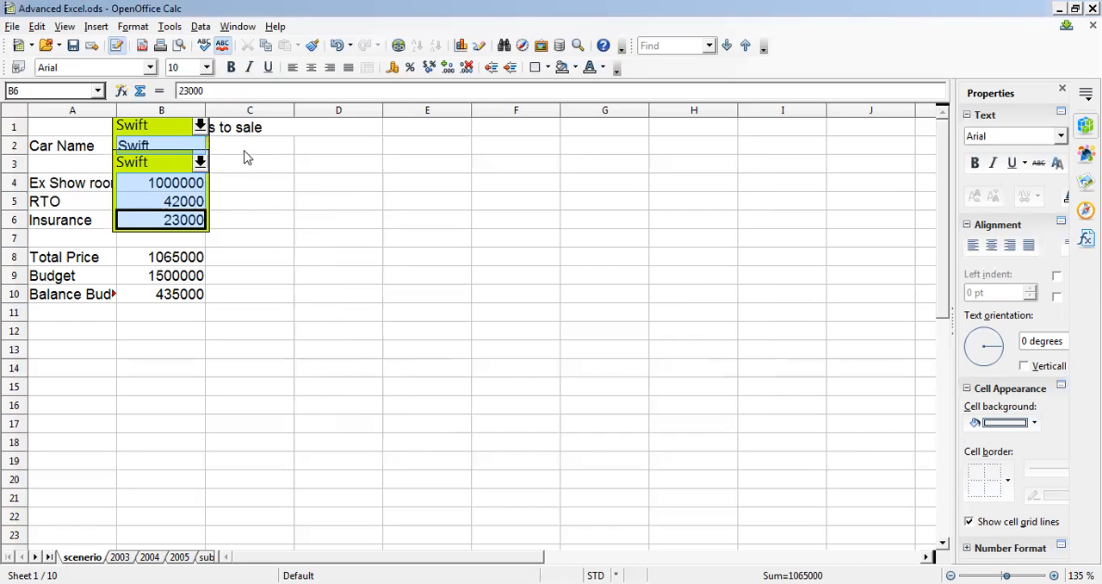
- Switch the displayed scenario to Breeza, Audi, Swift and back to Breeza to compare their values
click(200, 126)
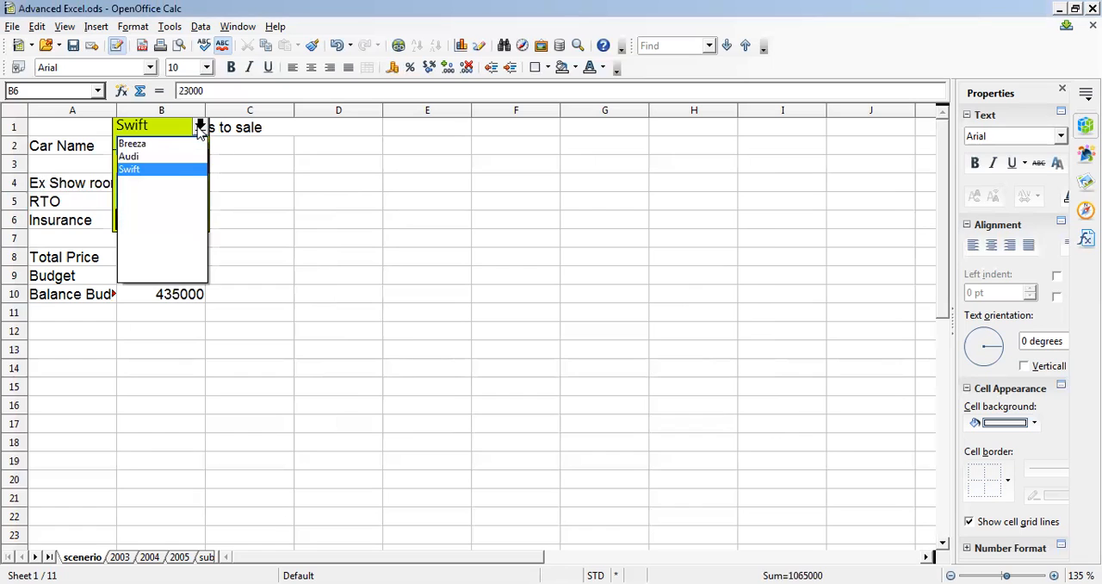
click(142, 144)
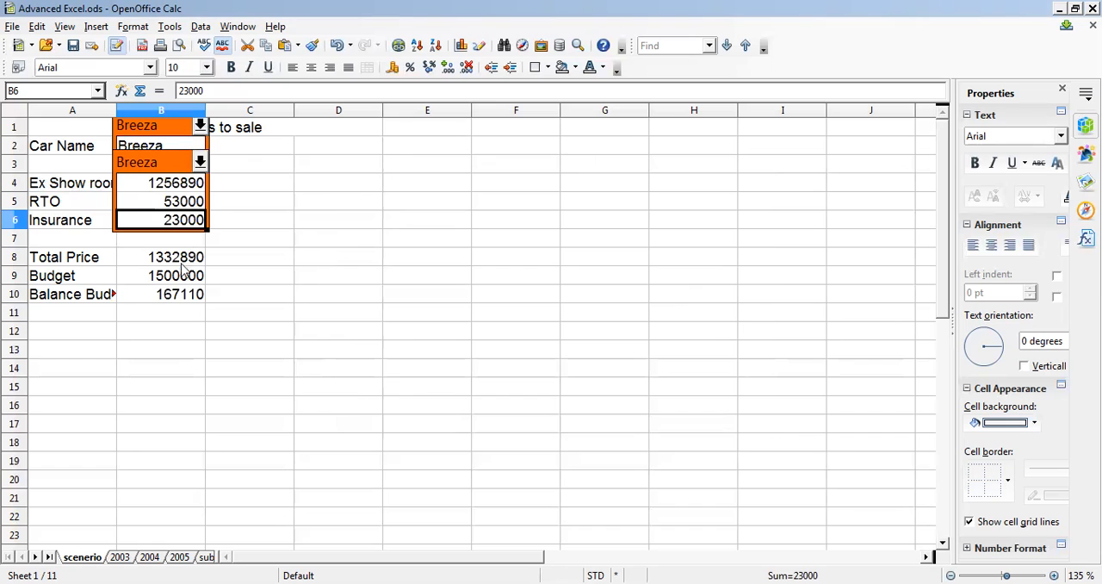
click(199, 125)
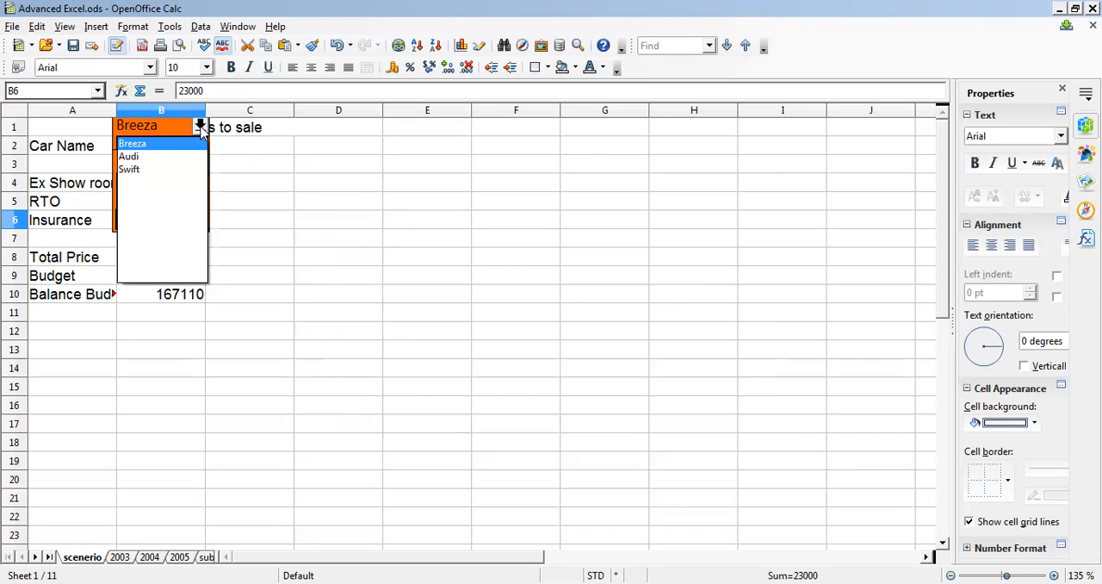
click(129, 156)
click(199, 126)
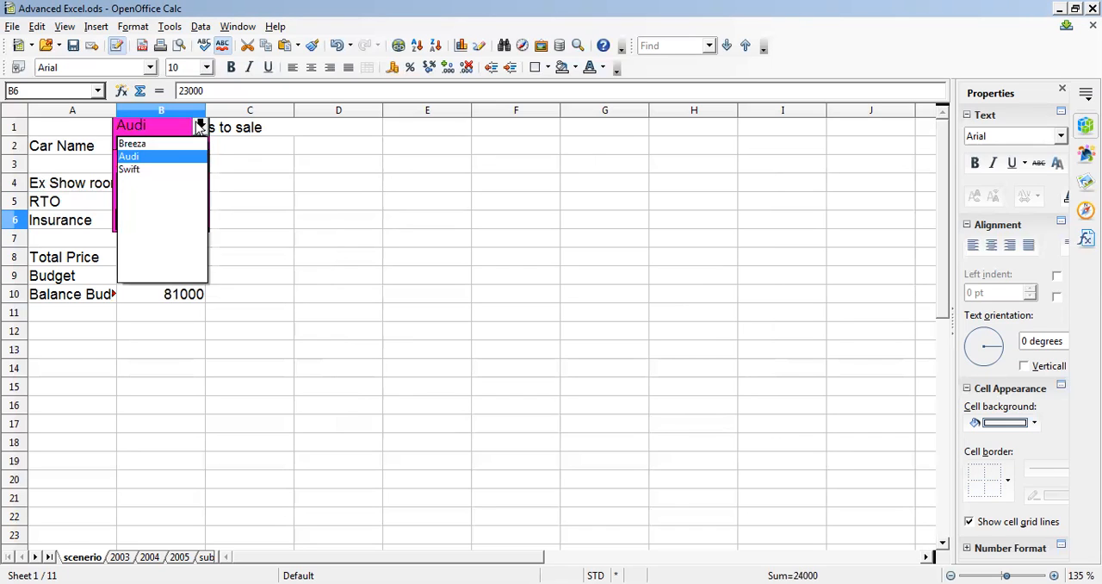
click(147, 170)
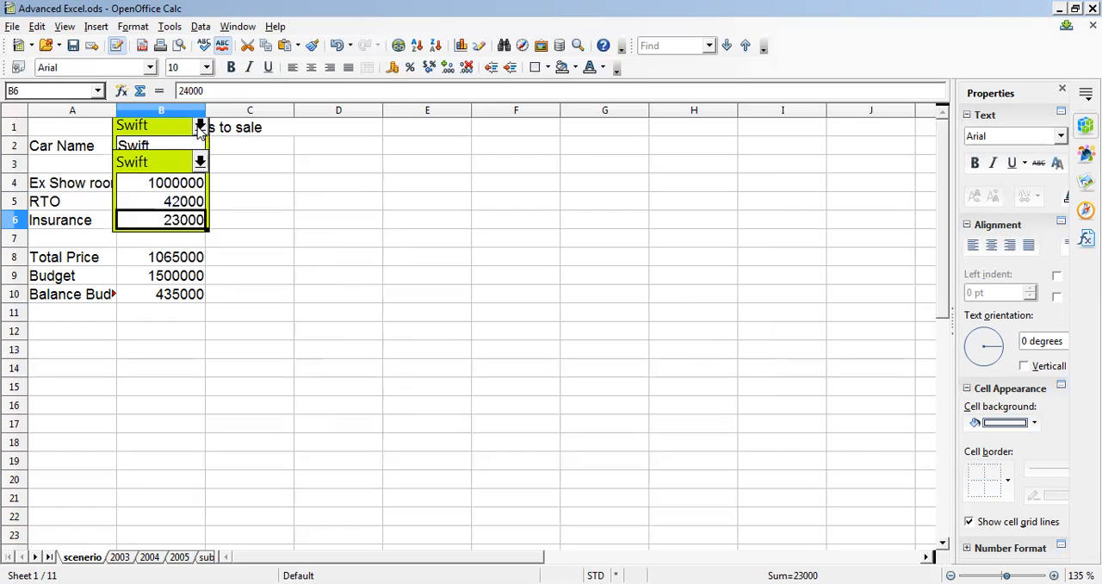
click(200, 127)
click(143, 144)
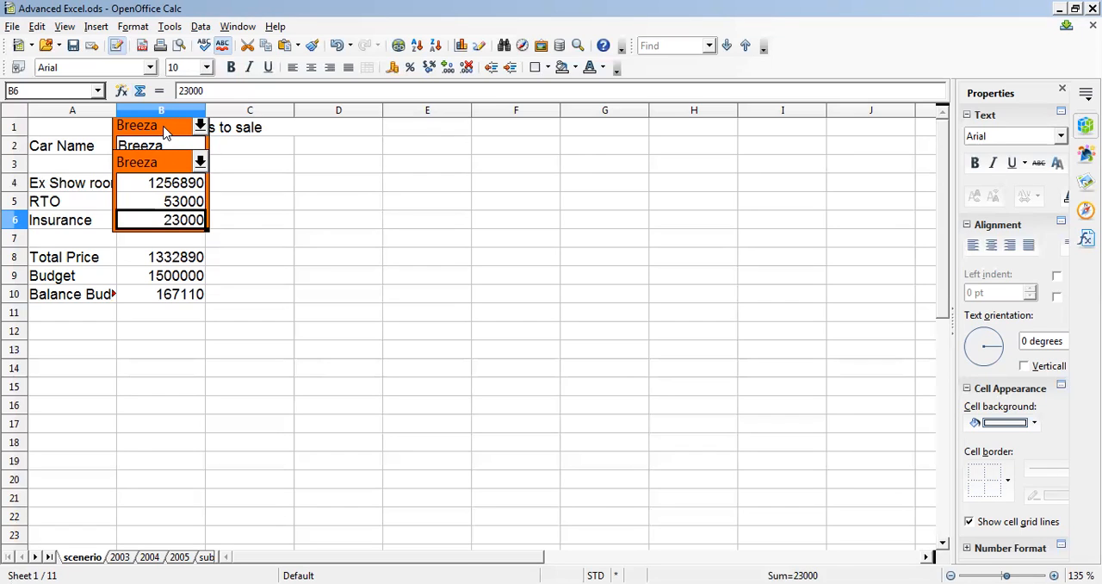
- Open the Navigator and toggle its Scenarios view off and on to list the sheet's scenarios
click(521, 50)
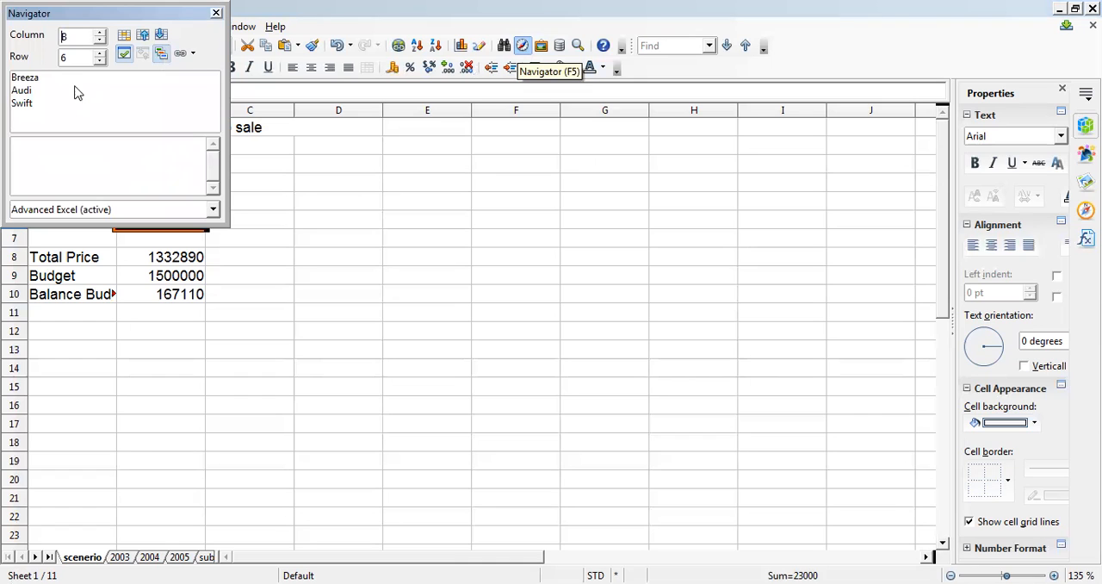
click(161, 55)
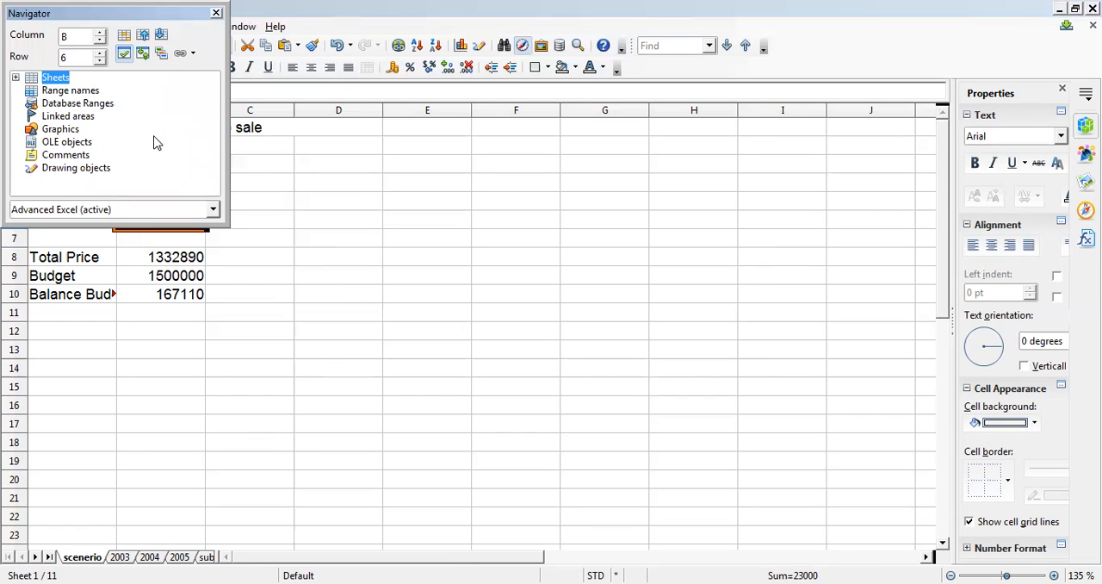
click(160, 57)
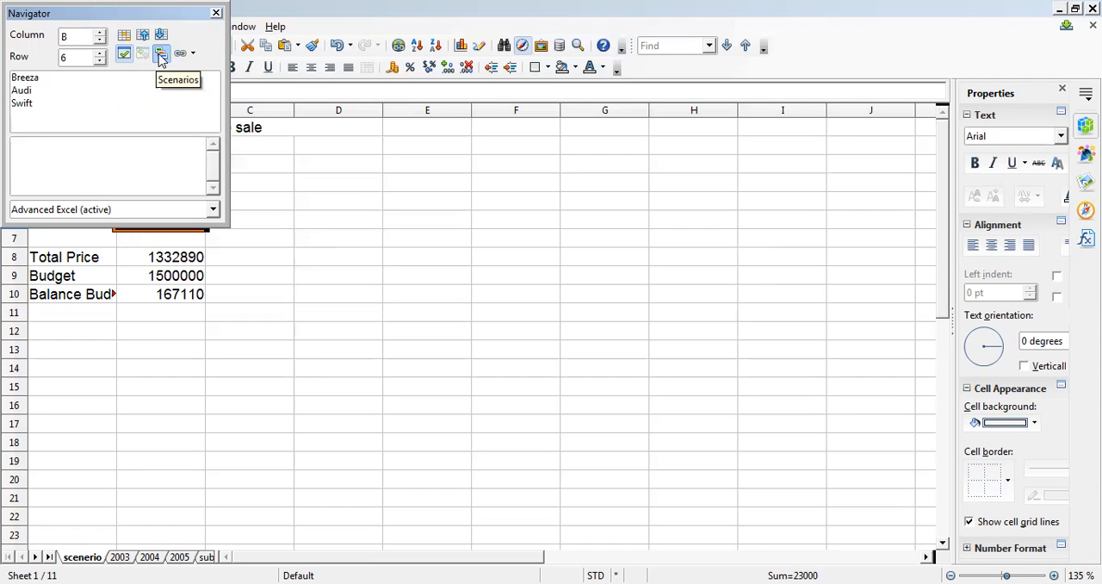
- Edit the Breeza scenario's properties, renaming it Breeza Car and entering the comment Test Comment
click(28, 79)
right_click(29, 81)
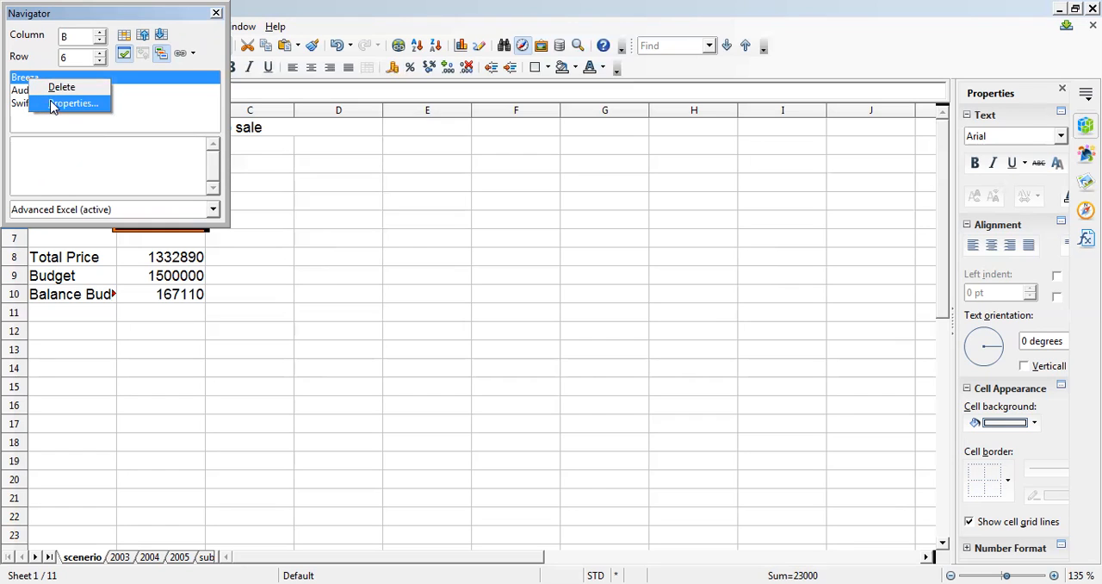
click(52, 104)
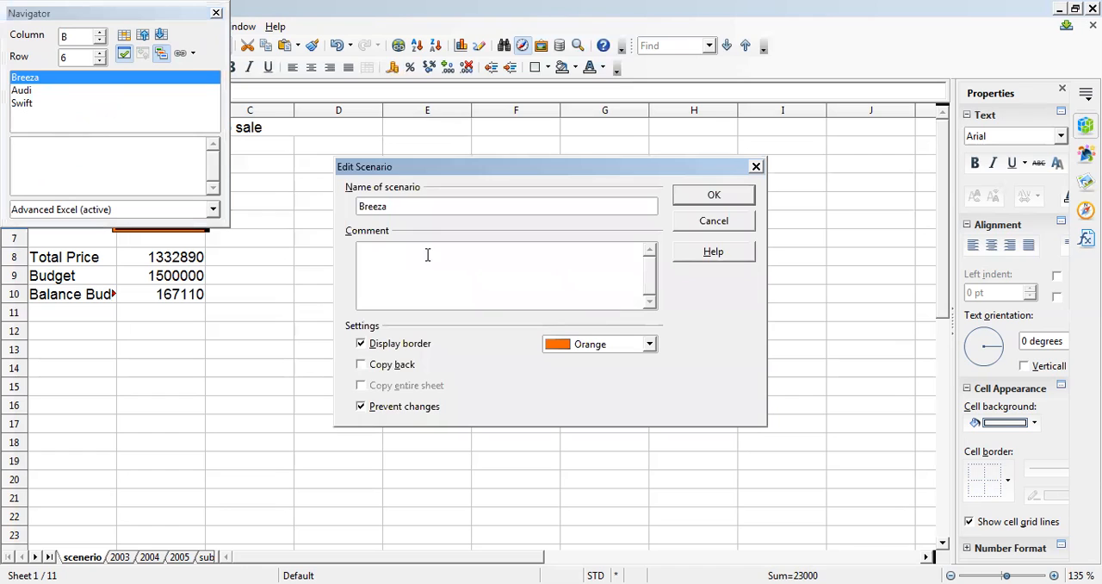
click(401, 206)
text(Car)
click(416, 267)
text(Test Comment)
- Set the Breeza Car scenario's border colour to Sky blue, apply the edits and check its name in the sheet's scenario list
click(627, 344)
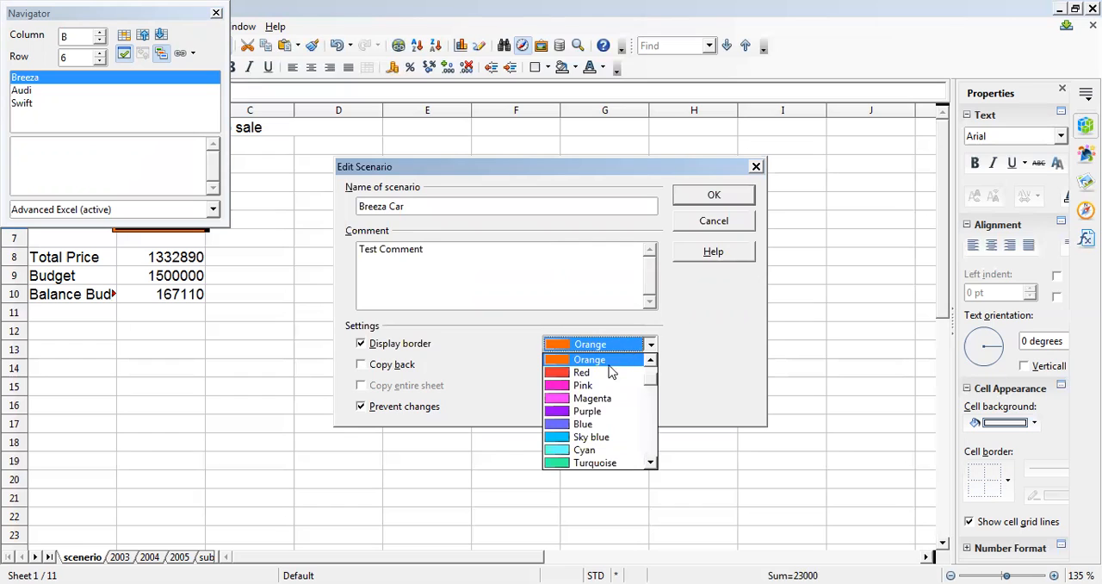
click(590, 437)
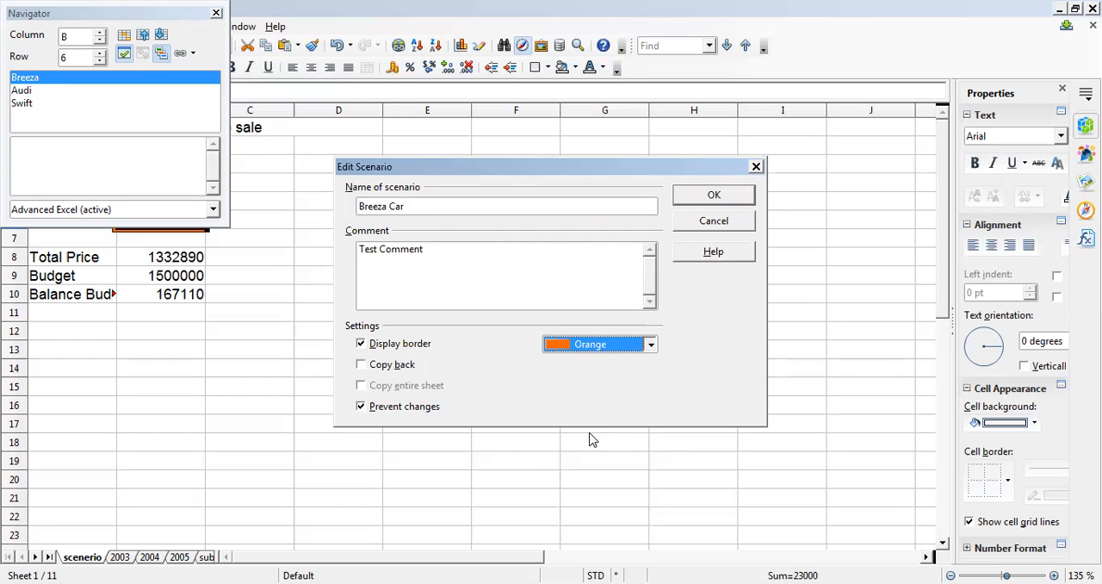
click(715, 197)
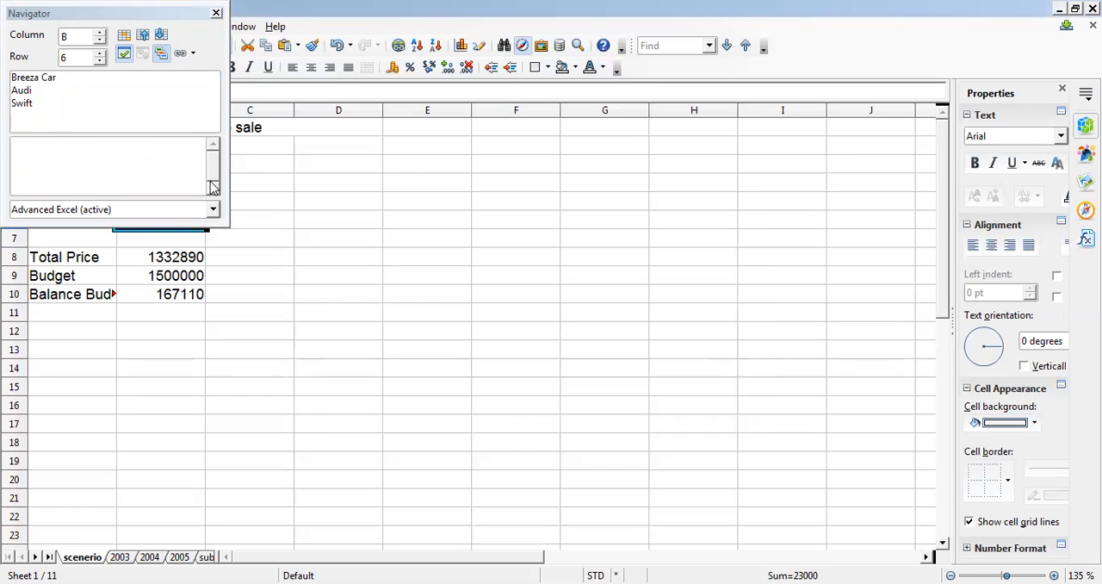
key(F5)
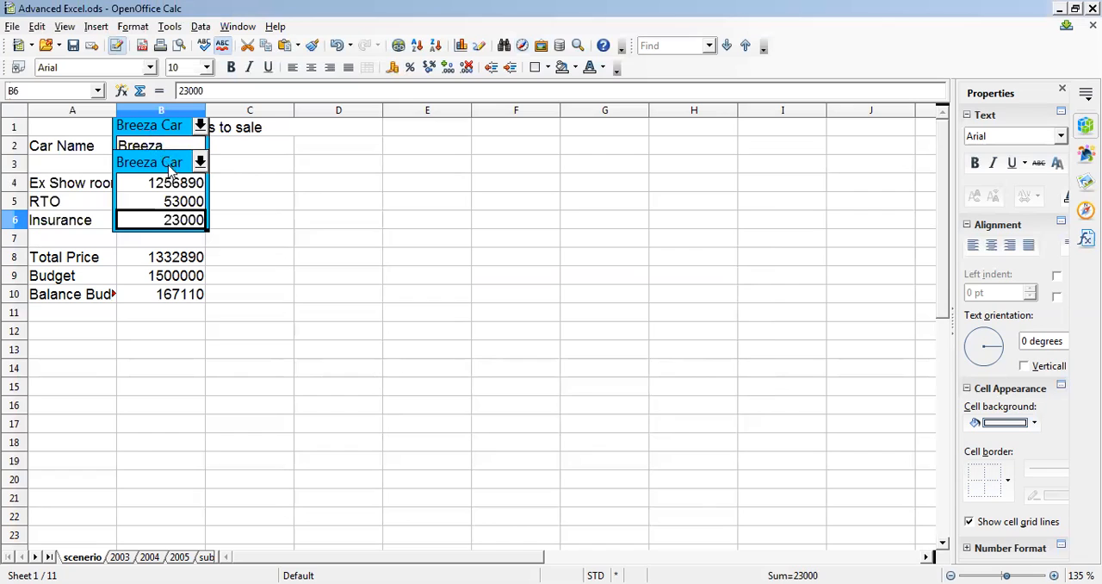
click(199, 125)
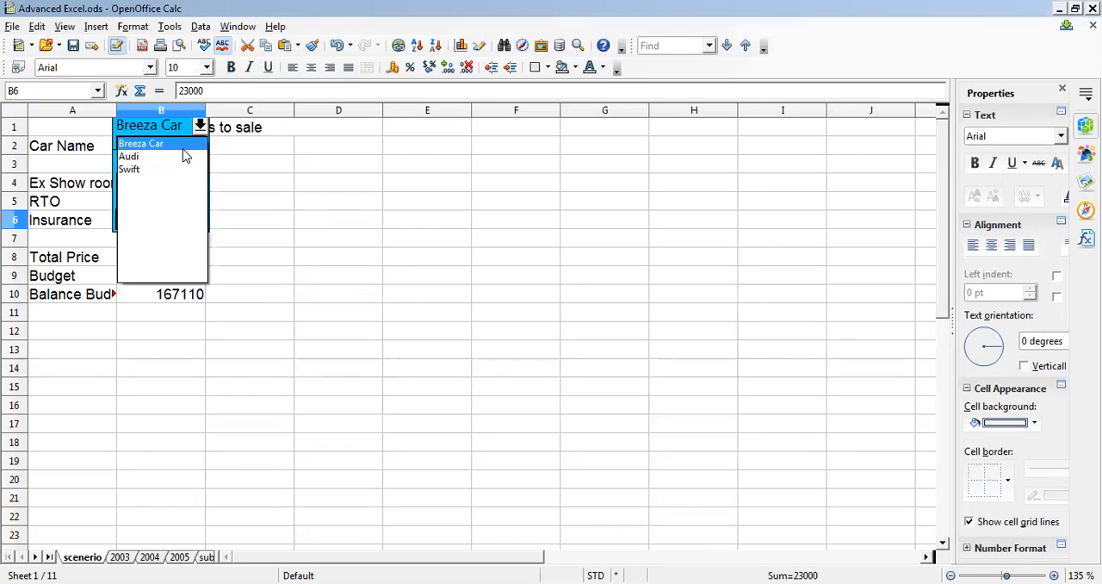
- Delete the Audi scenario through the Navigator and check the remaining scenarios in the sheet's list
click(523, 47)
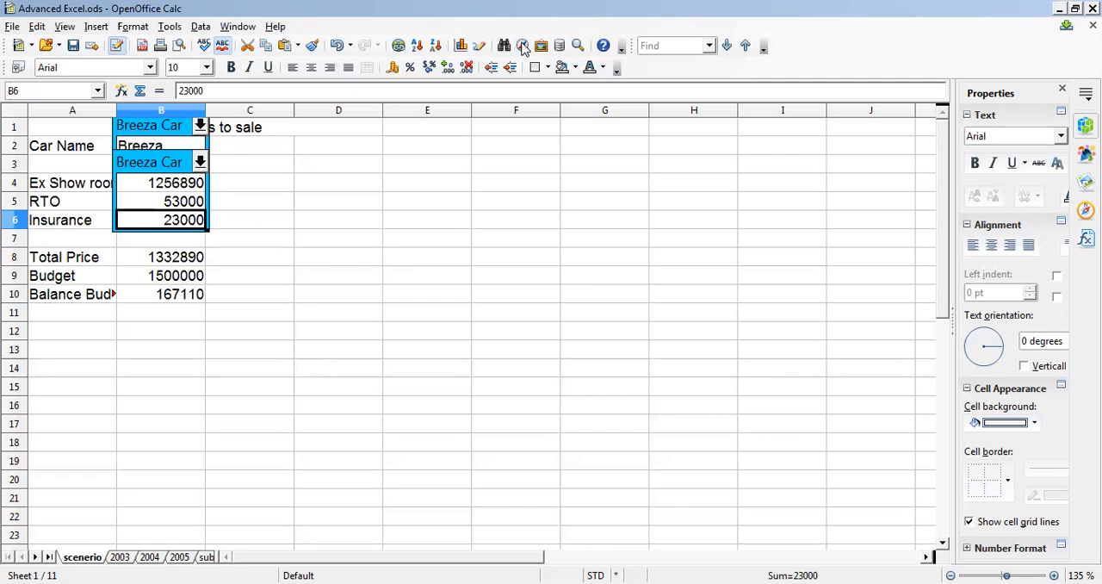
click(523, 47)
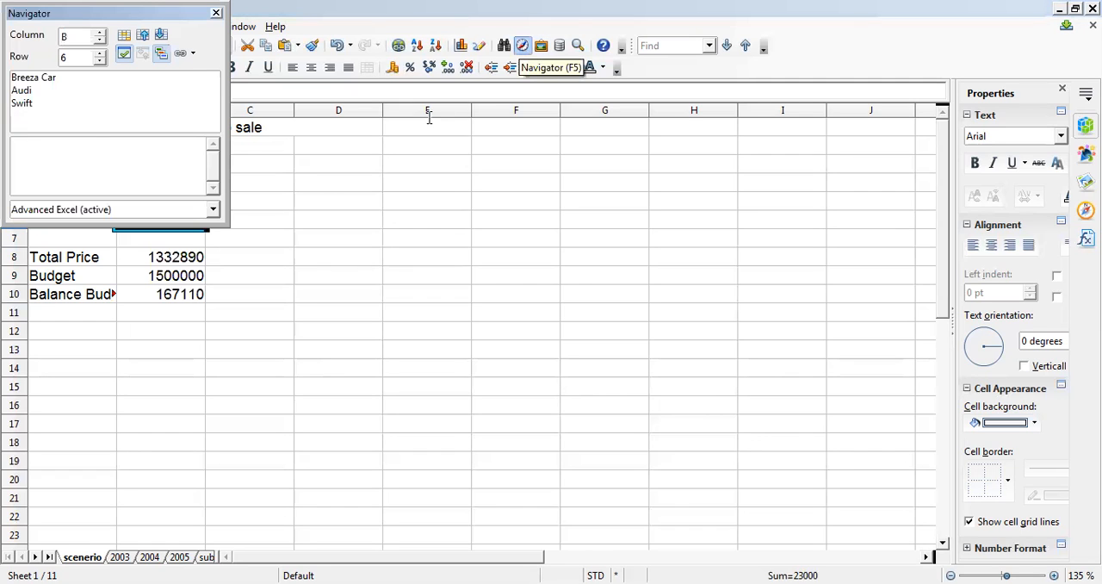
click(23, 91)
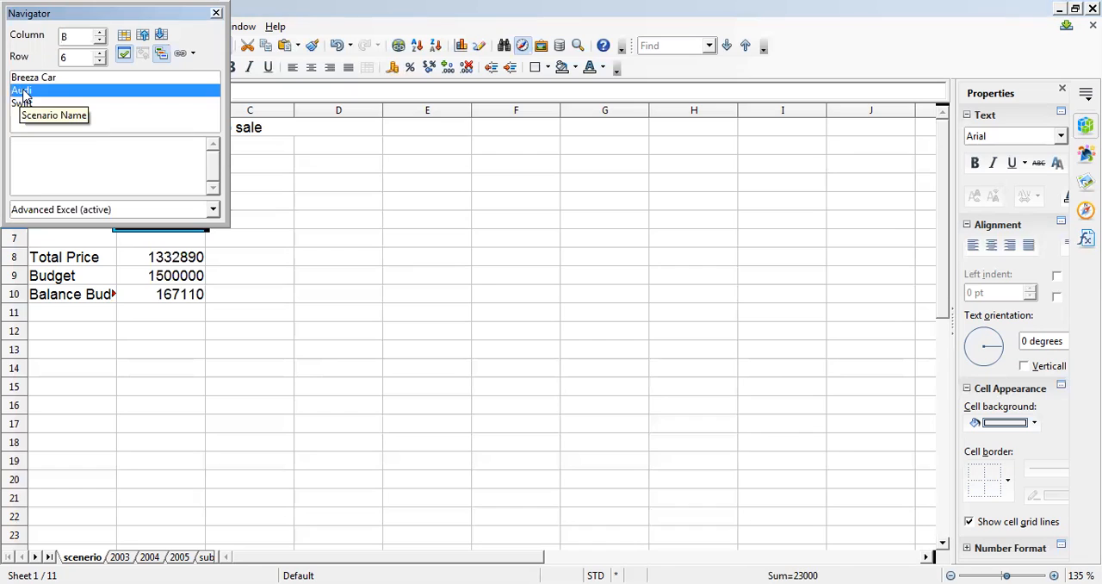
right_click(24, 95)
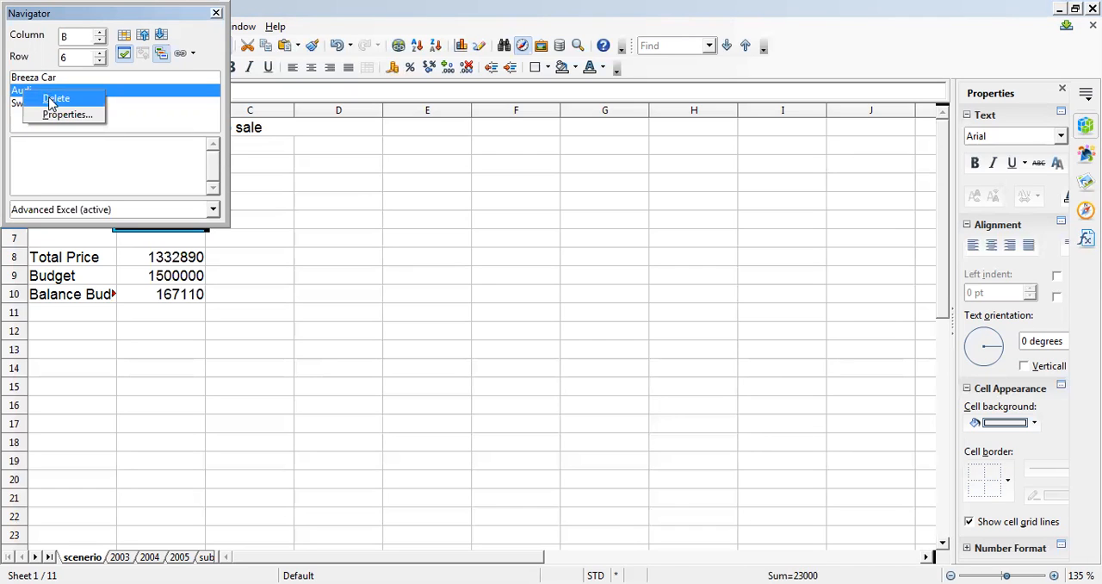
click(54, 100)
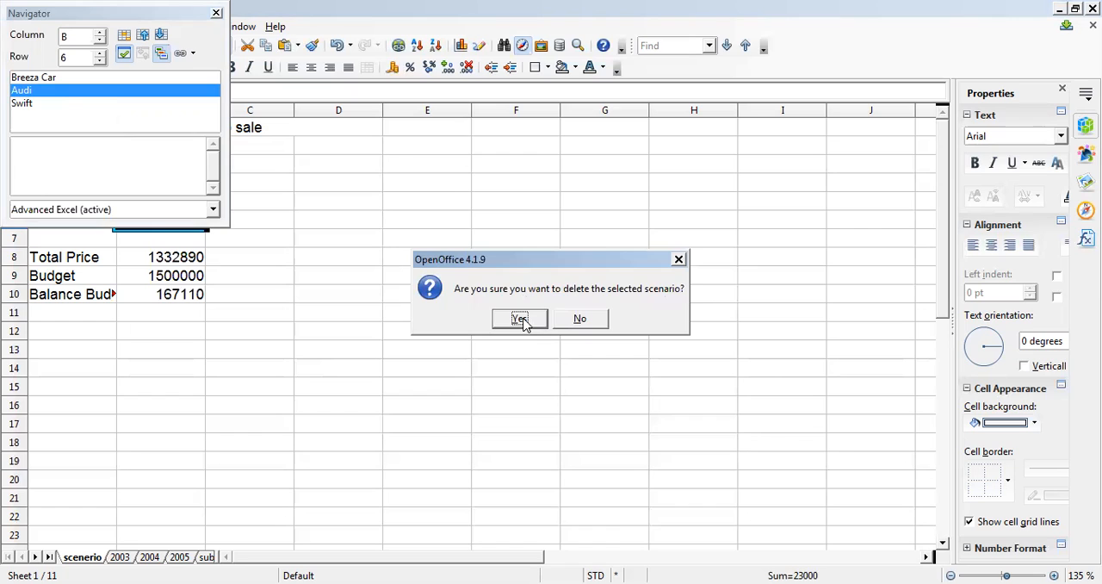
click(520, 320)
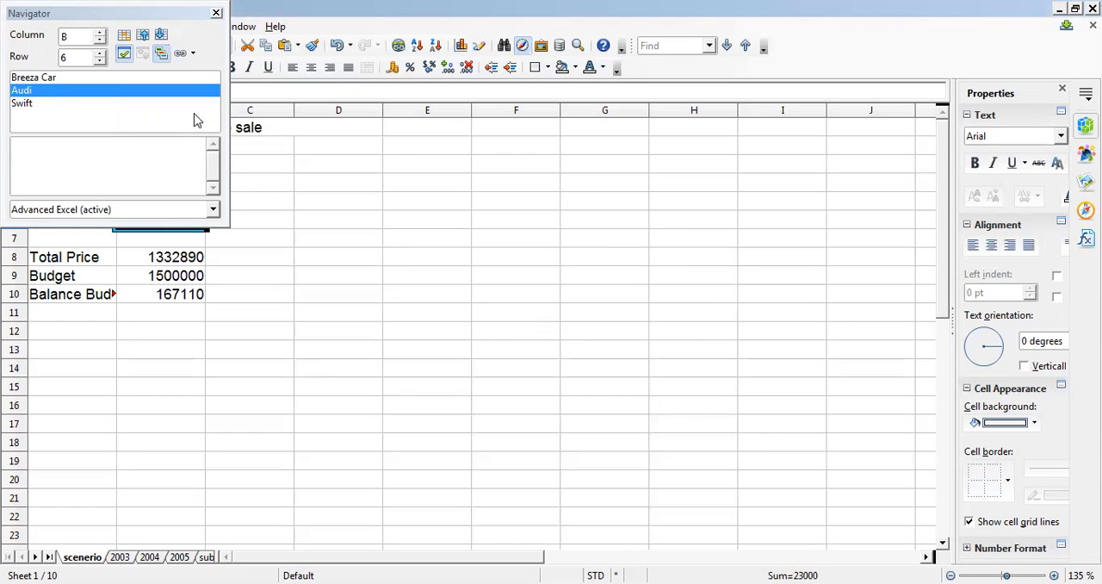
click(216, 13)
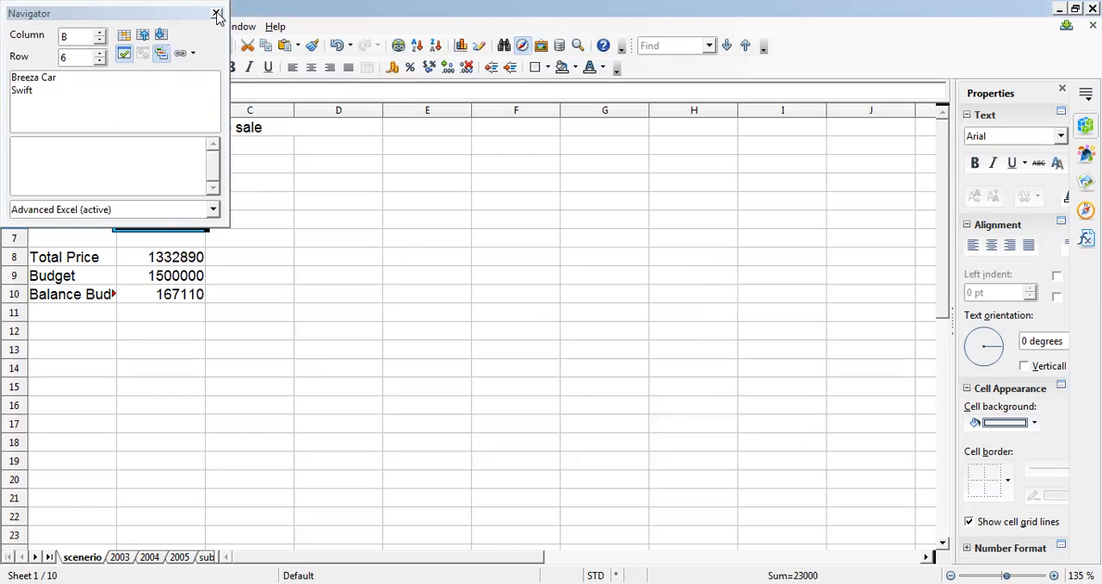
click(199, 126)
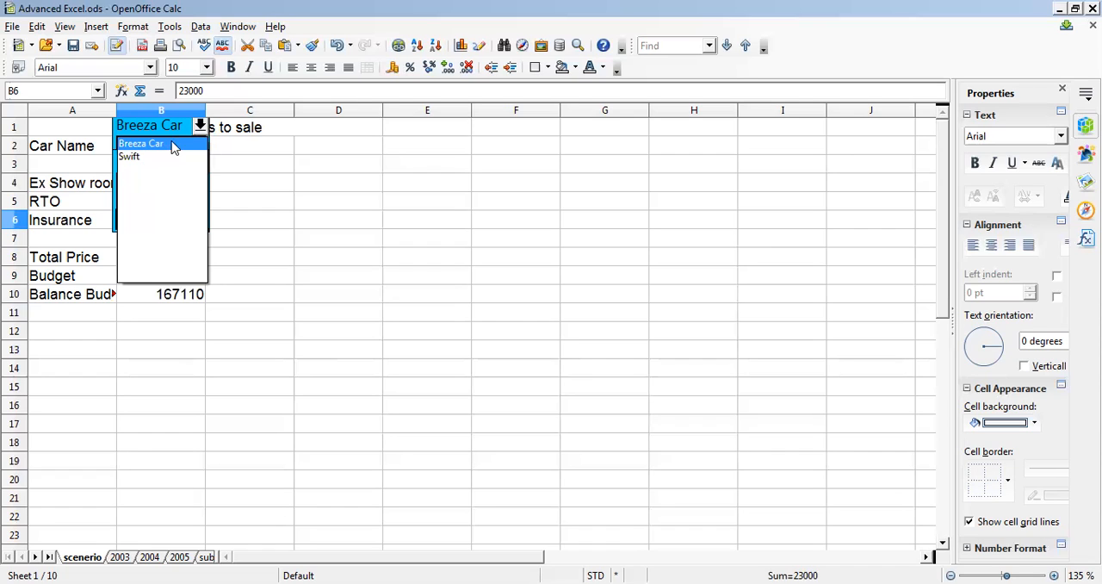
click(280, 192)
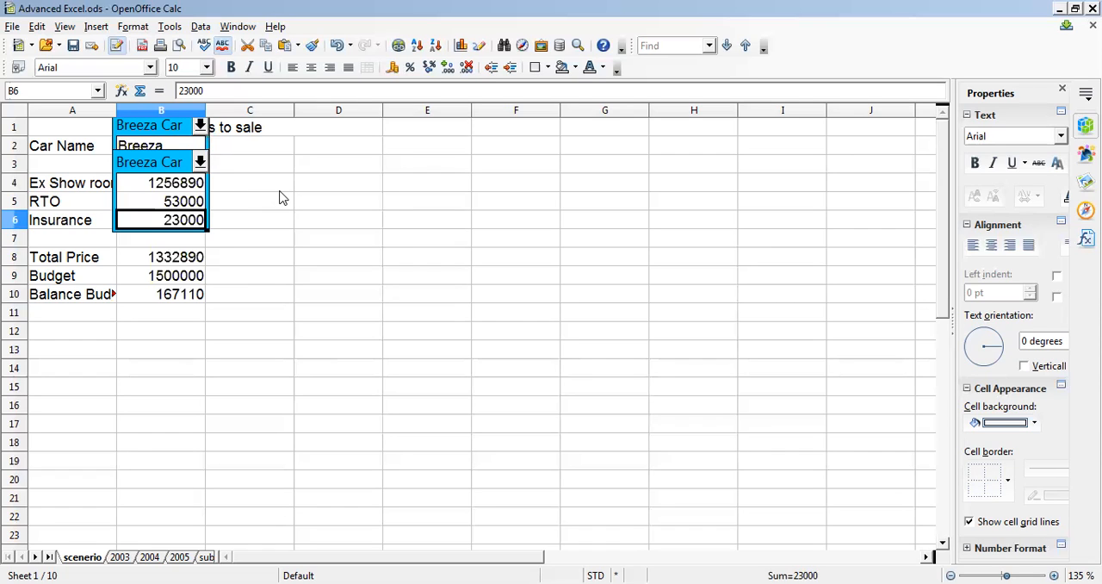